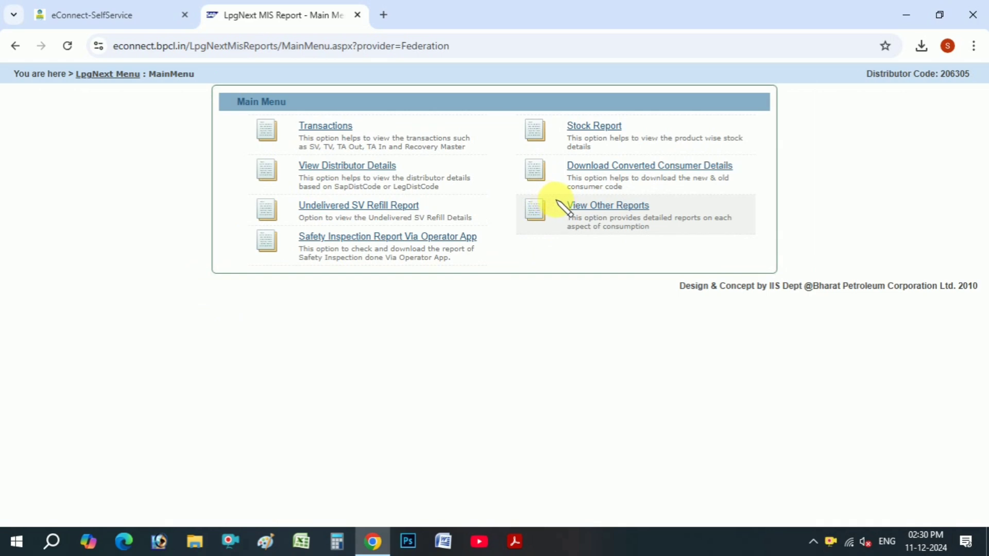
Open View Other Reports and load the OptOut Request Report For Distributor from the Opt Out Reports category.
click(594, 208)
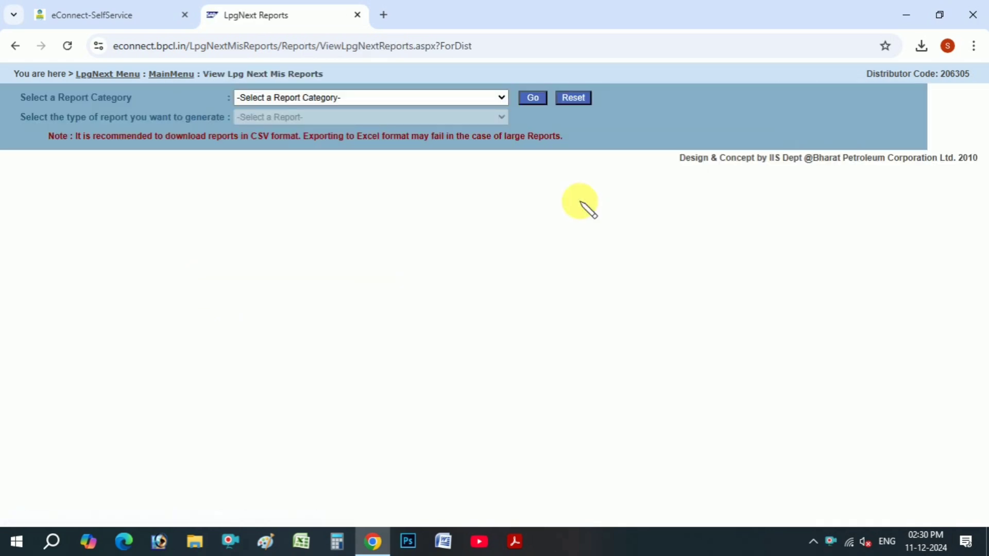
click(448, 99)
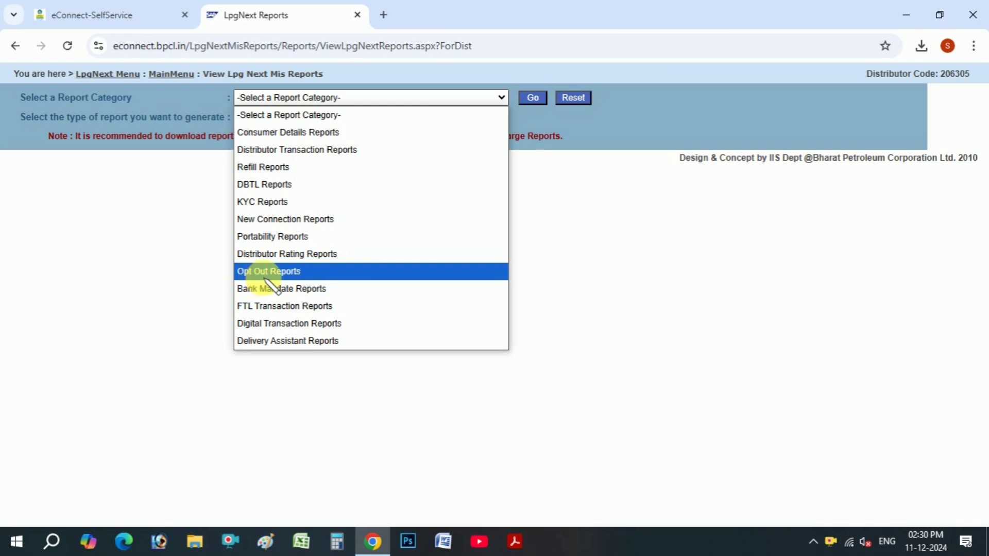
click(276, 273)
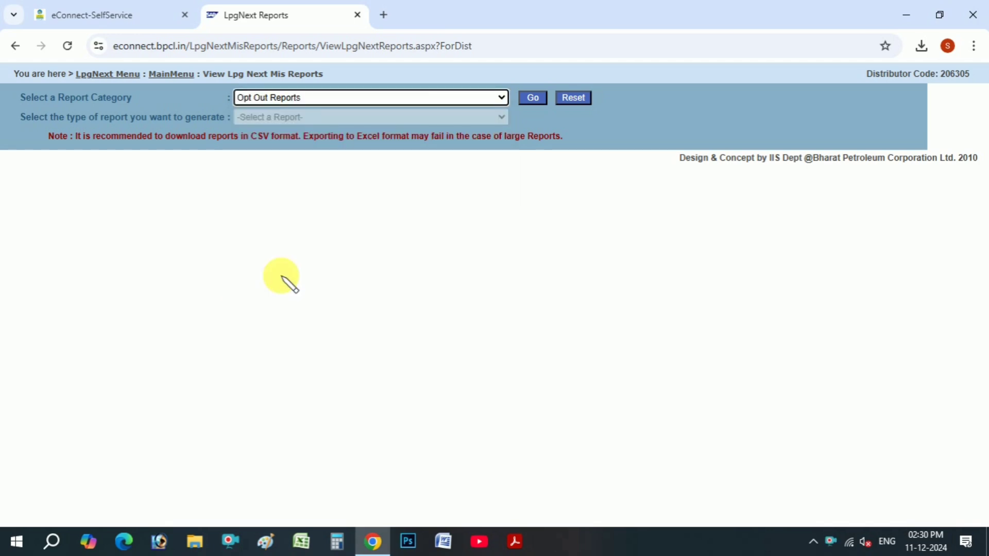
click(532, 98)
click(452, 119)
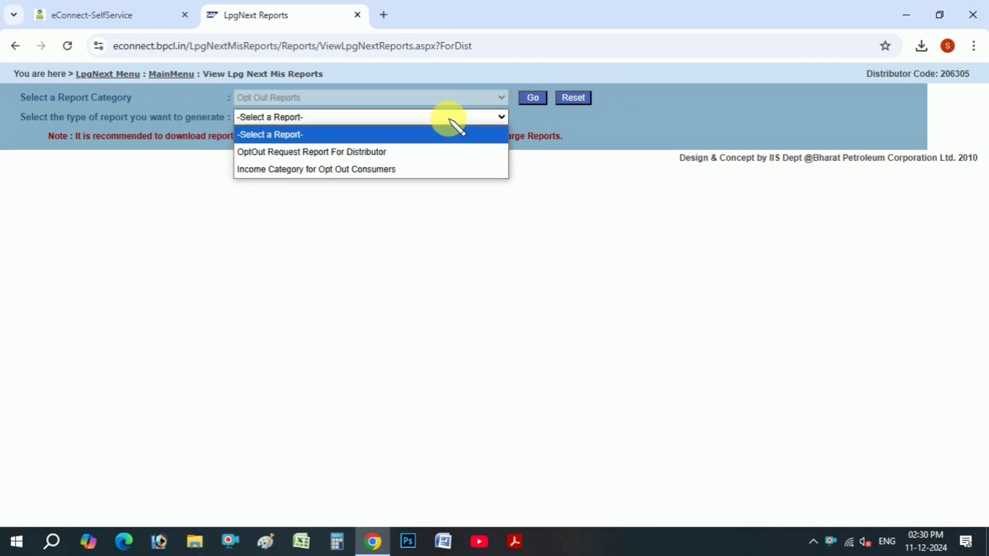
click(427, 161)
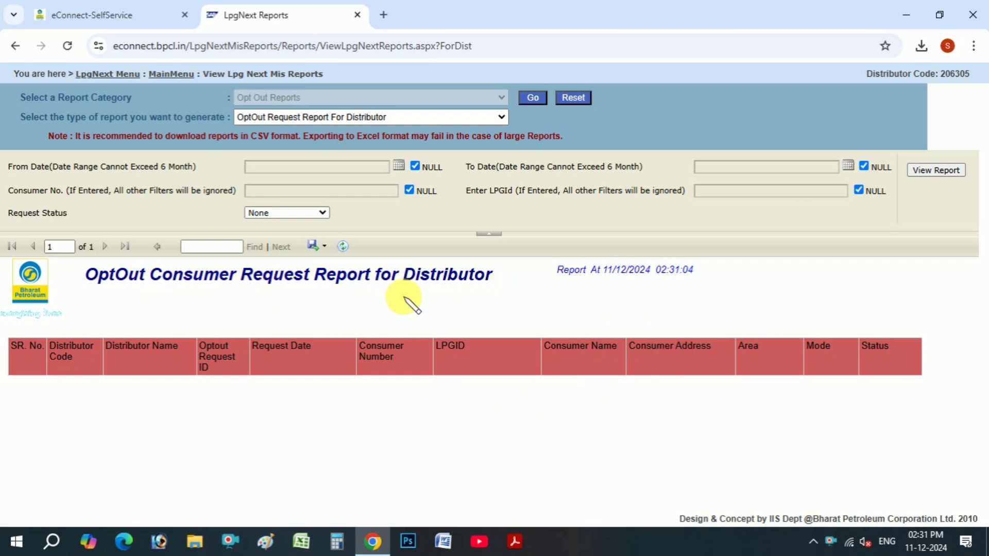
Set the request status to Opted Out and generate the opt-out request report.
click(322, 212)
click(278, 245)
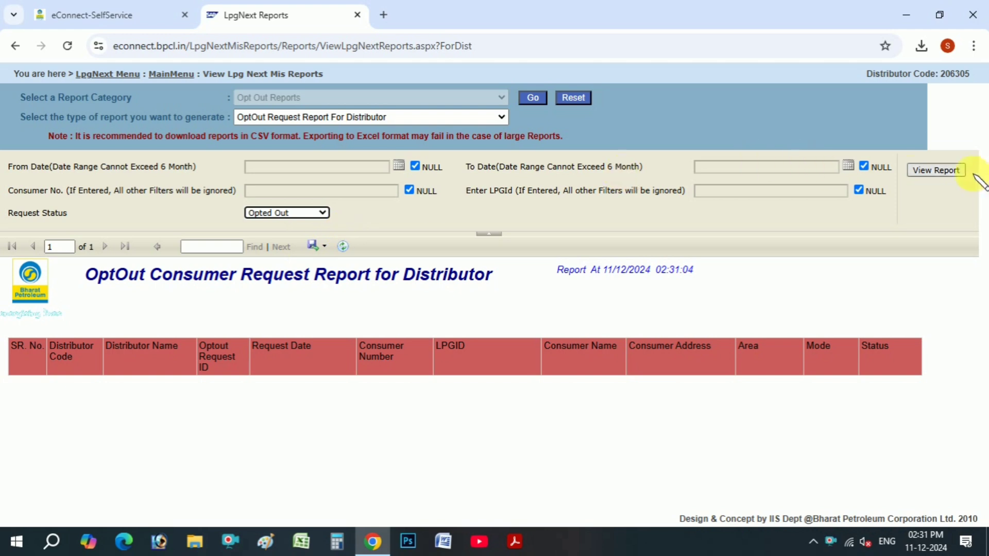
click(936, 170)
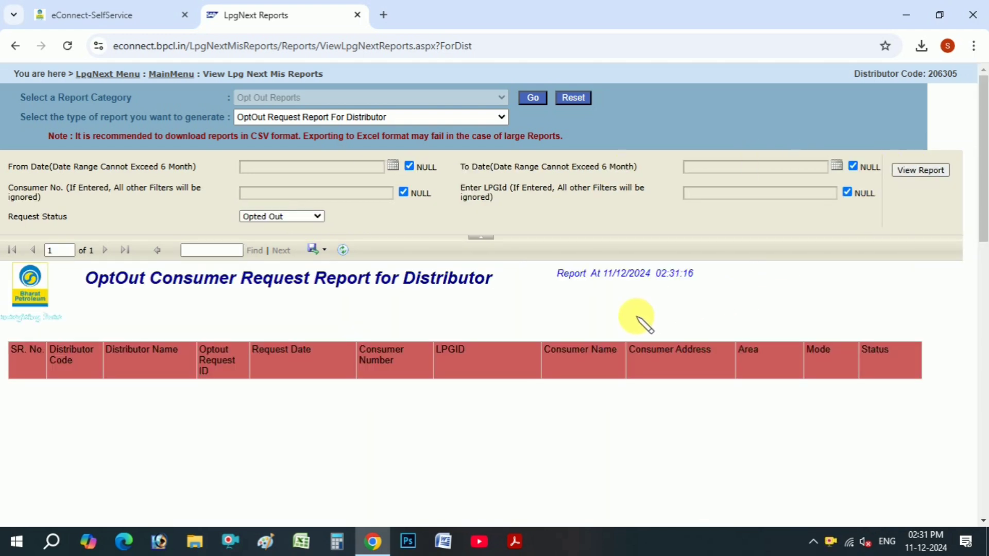
scroll(379, 358, down, 3)
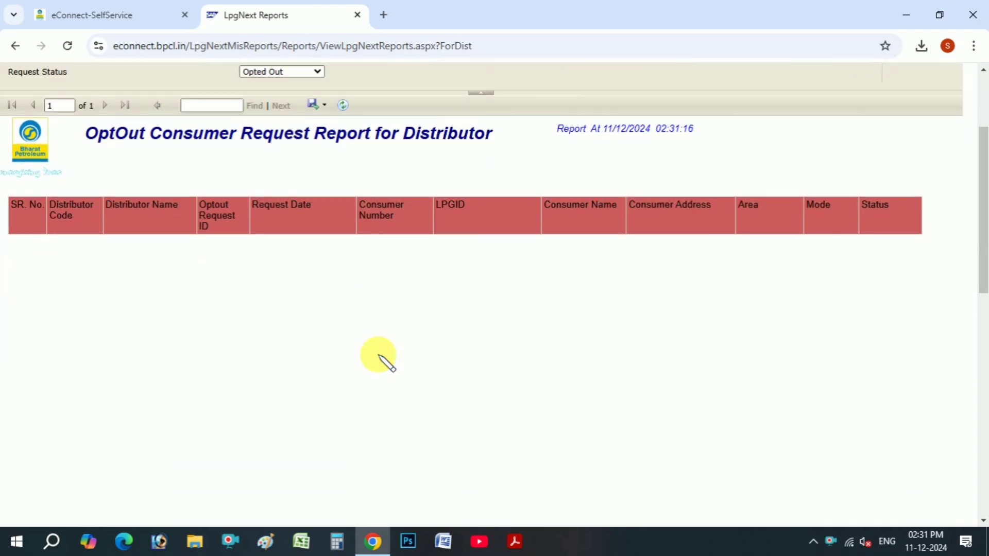
scroll(380, 357, up, 3)
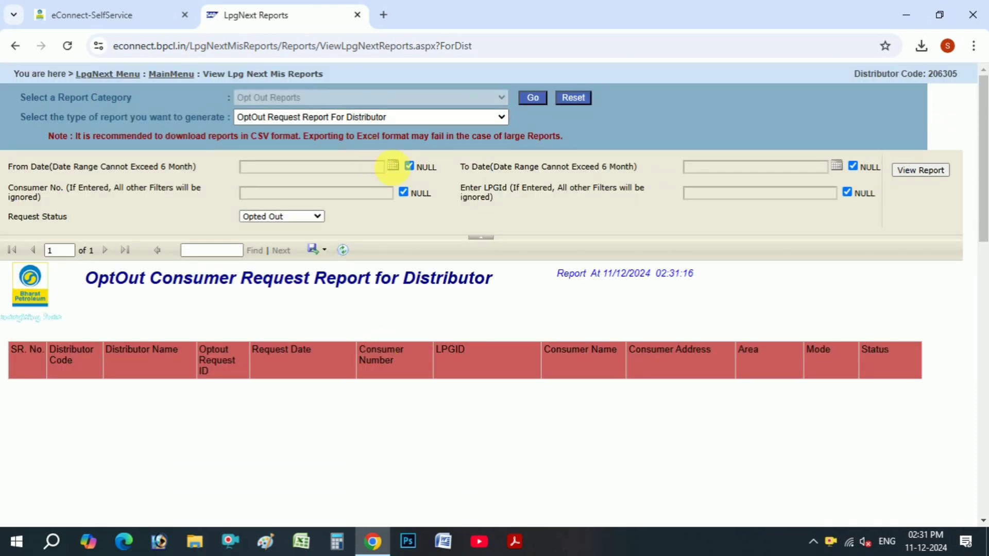
Enable the report's From Date filter and set it to 03/09/2024.
click(410, 166)
click(392, 164)
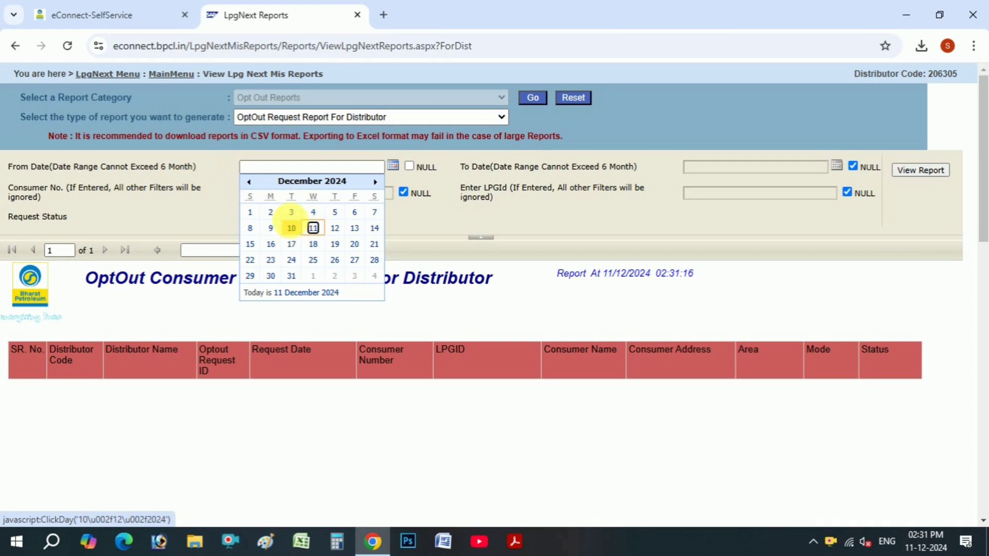
click(251, 184)
click(252, 184)
click(251, 185)
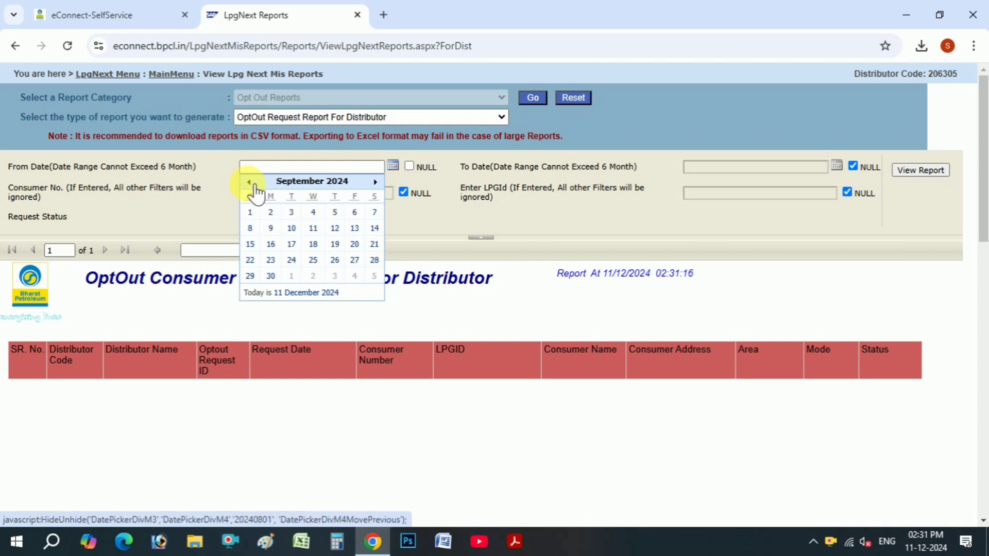
click(290, 212)
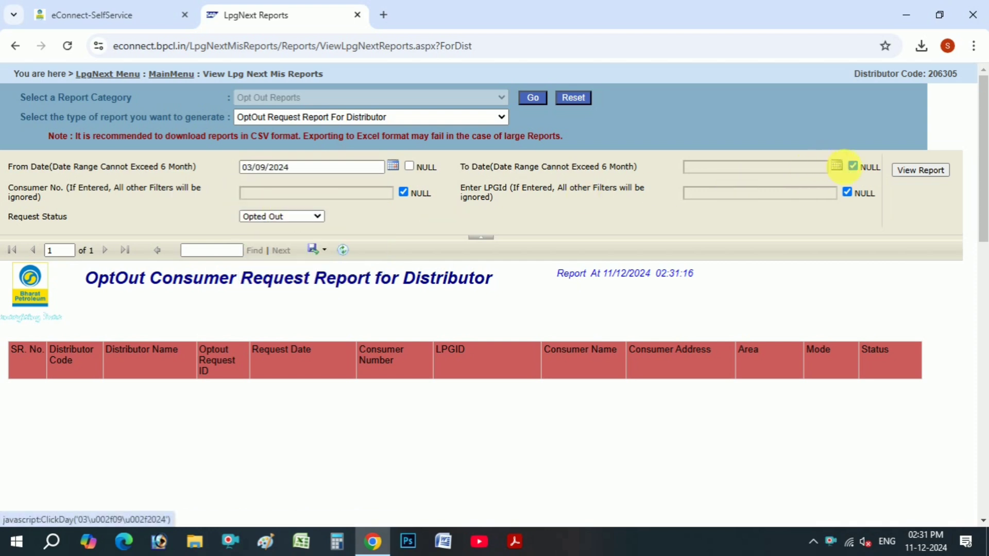
Enable the To Date filter, set it to 10/12/2024 and regenerate the opt-out request report.
click(852, 166)
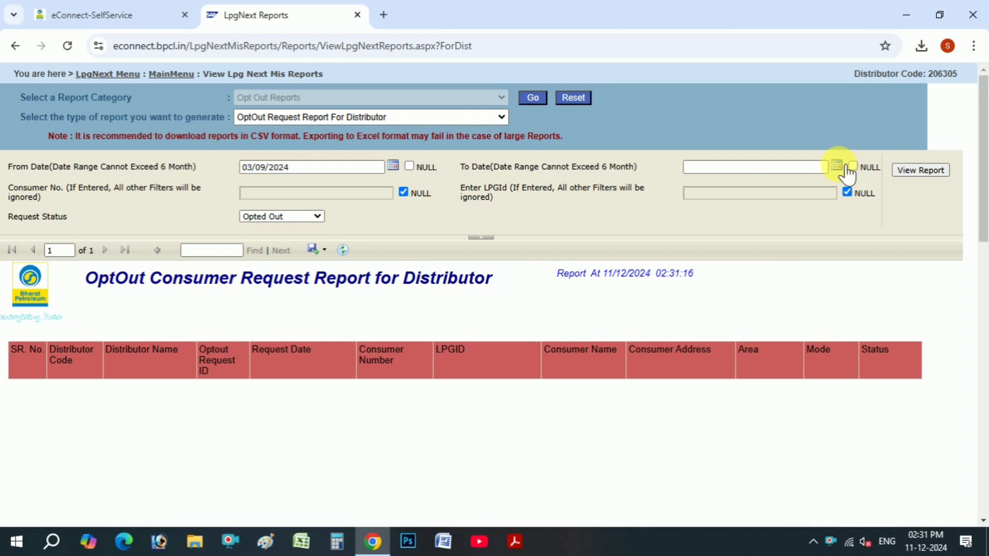
click(844, 167)
click(735, 225)
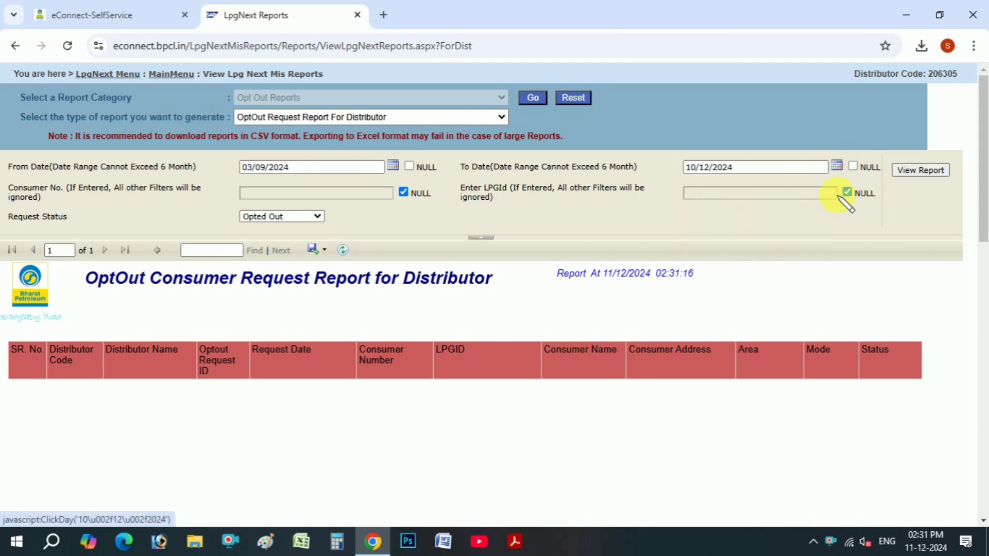
click(920, 171)
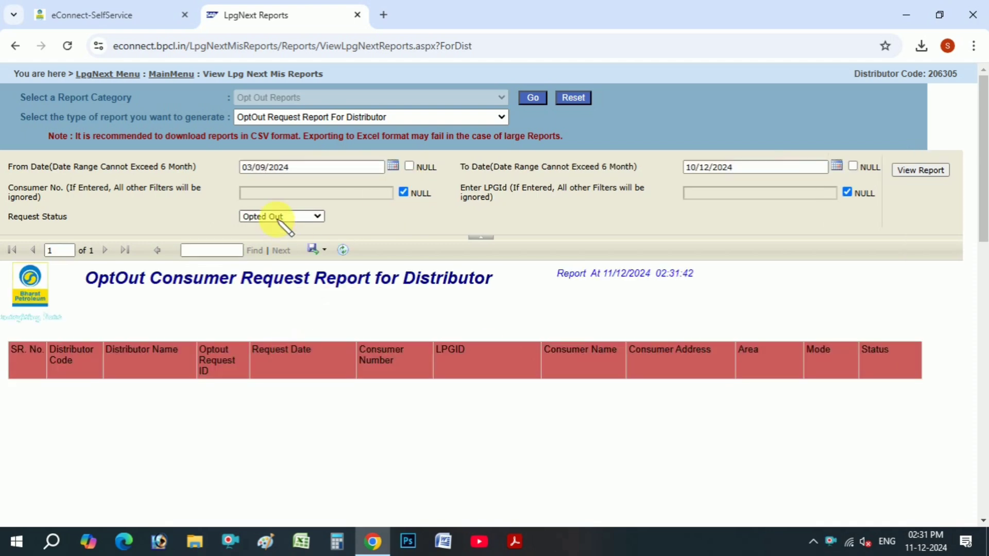
Switch the report type to Income Category for Opt Out Consumers and load its filter form.
click(304, 118)
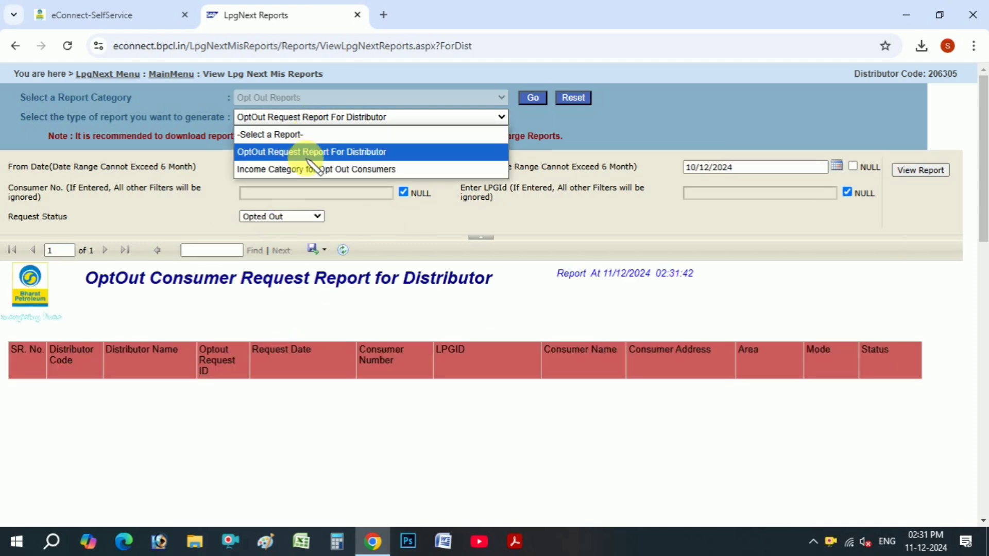
click(330, 169)
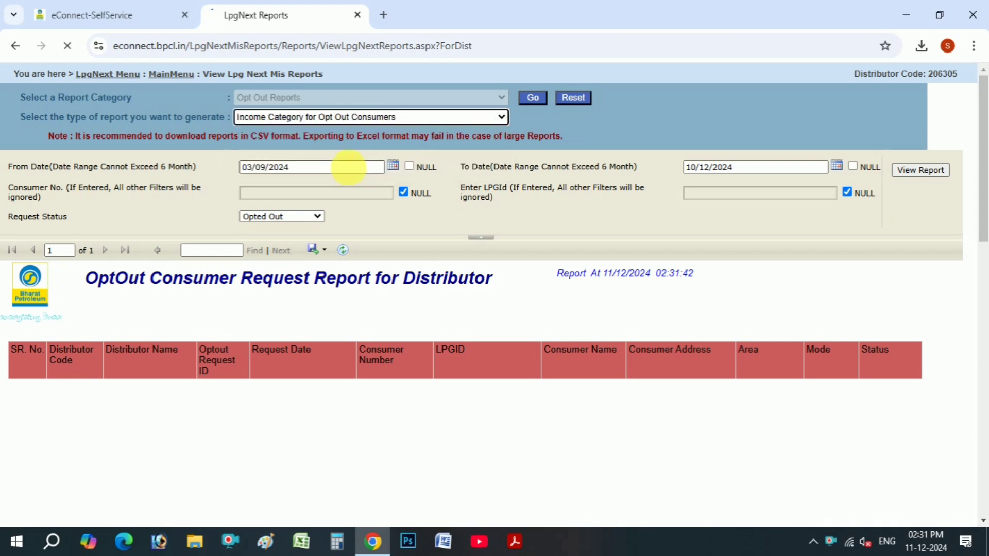
click(533, 98)
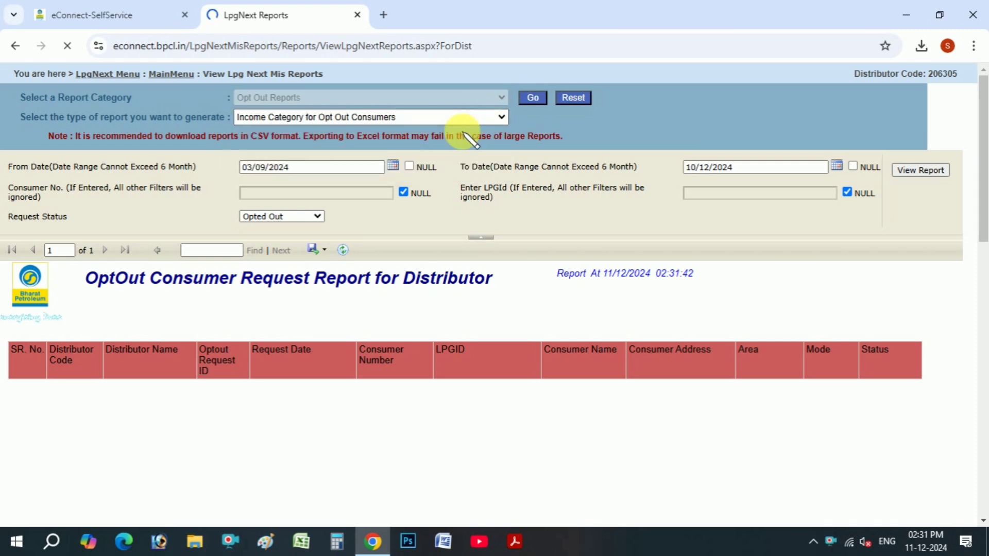
click(380, 116)
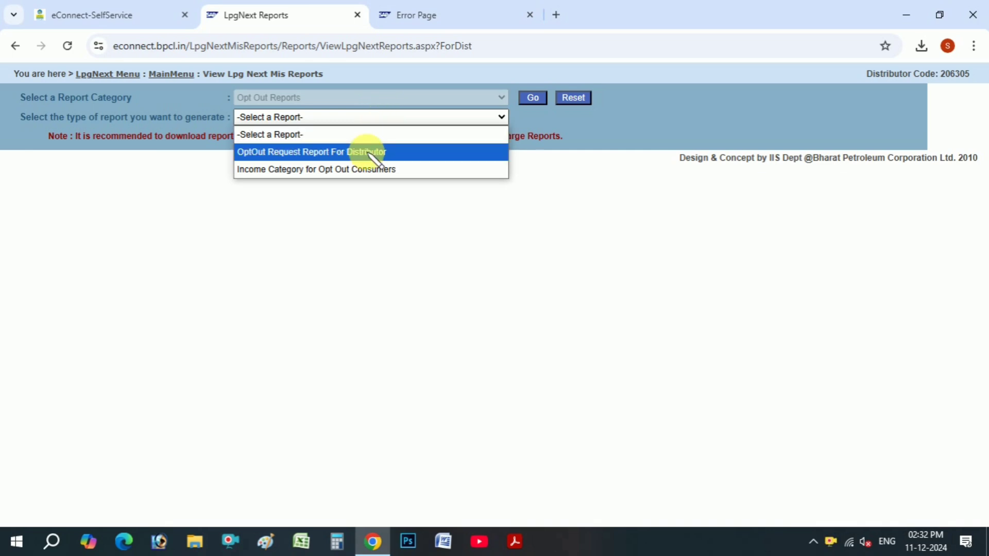
click(379, 169)
click(533, 98)
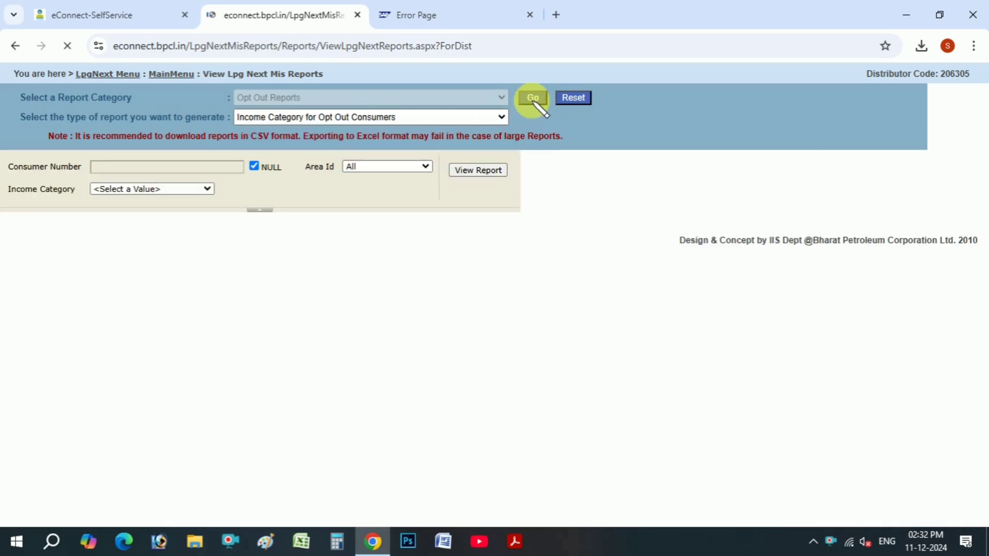
Generate the opt-out consumers report with Income Category and Area Id both set to All, and review the listed consumers.
click(176, 191)
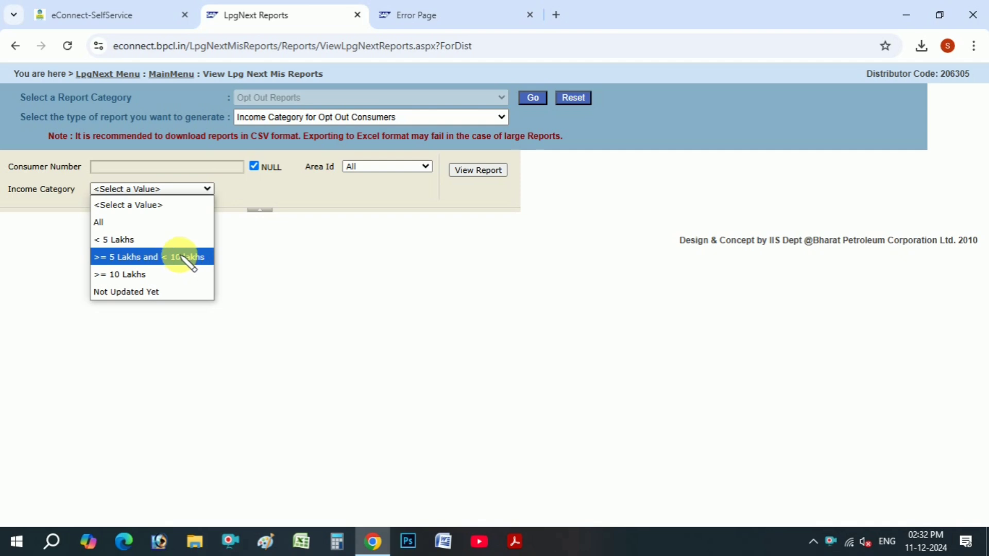
click(147, 226)
click(369, 166)
click(384, 172)
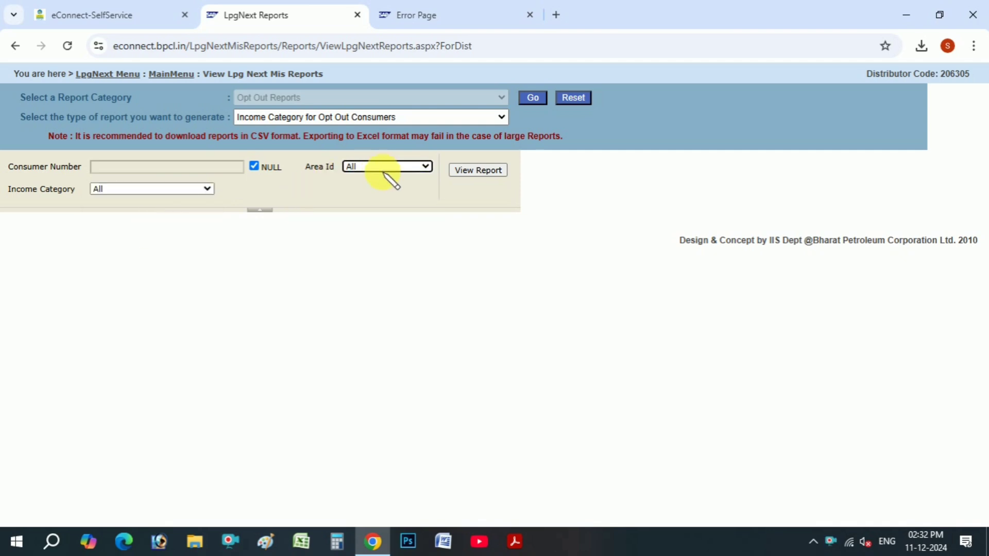
click(494, 171)
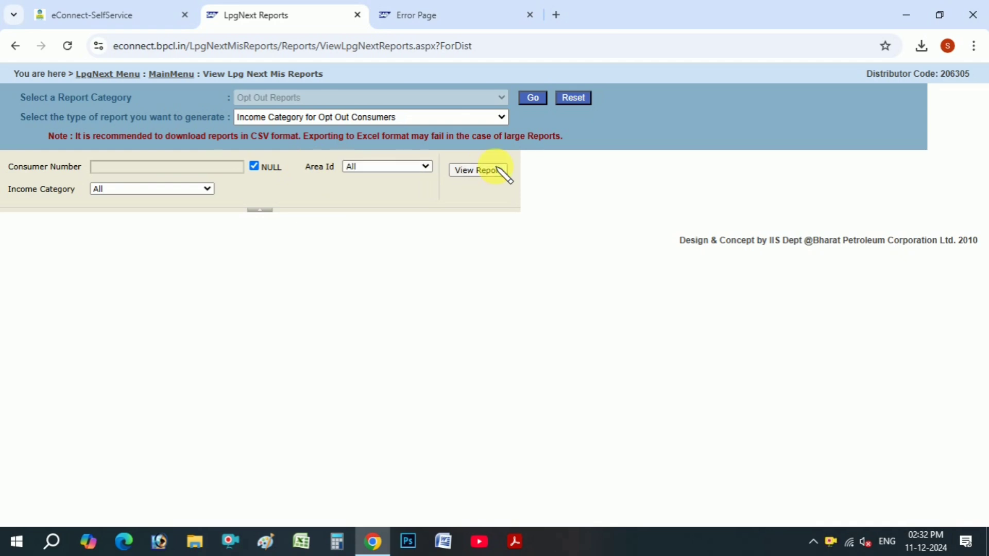
scroll(457, 249, down, 1)
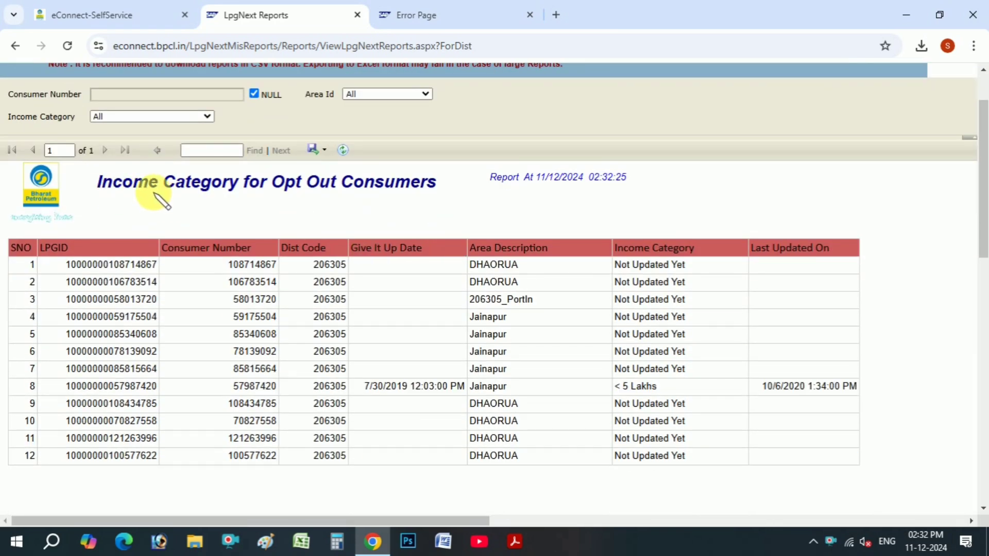
drag(437, 183, 122, 183)
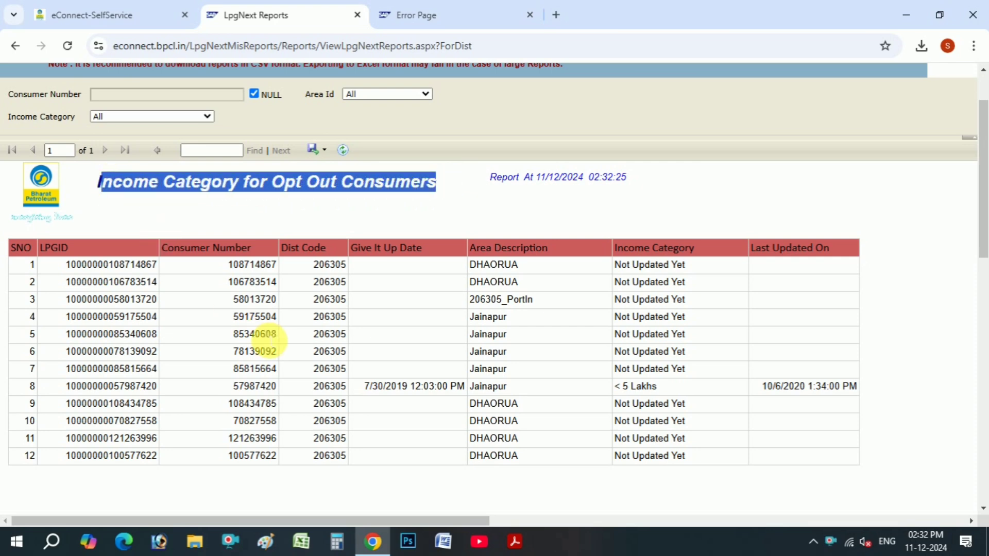
click(264, 334)
click(264, 273)
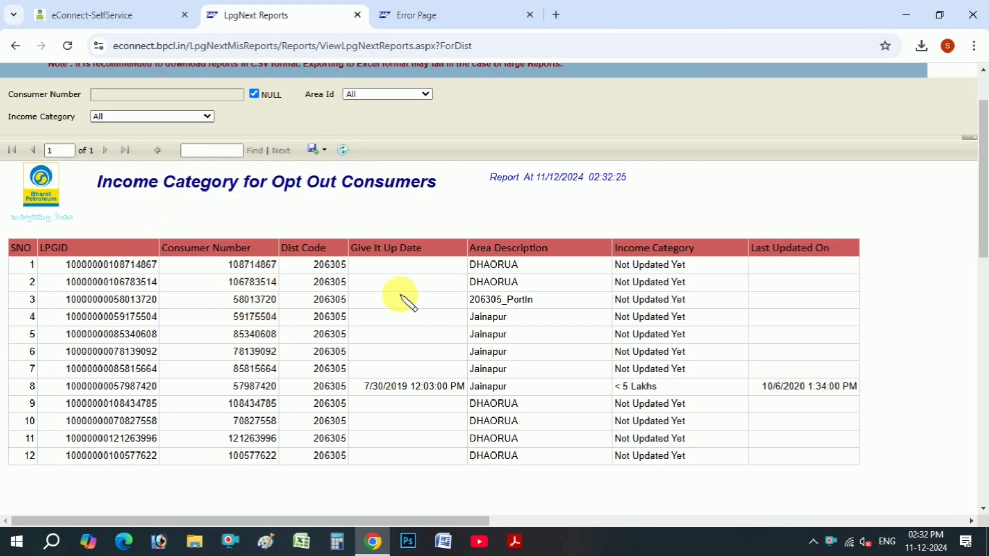
Reset the report selection and load the List Of Active Consumers report from the Consumer Details Reports category.
scroll(400, 294, up, 2)
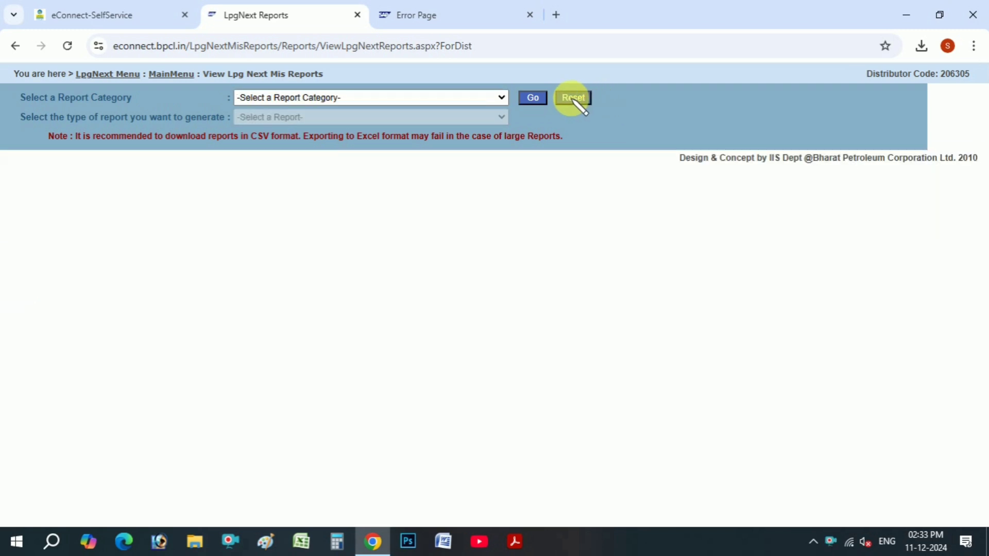
click(499, 98)
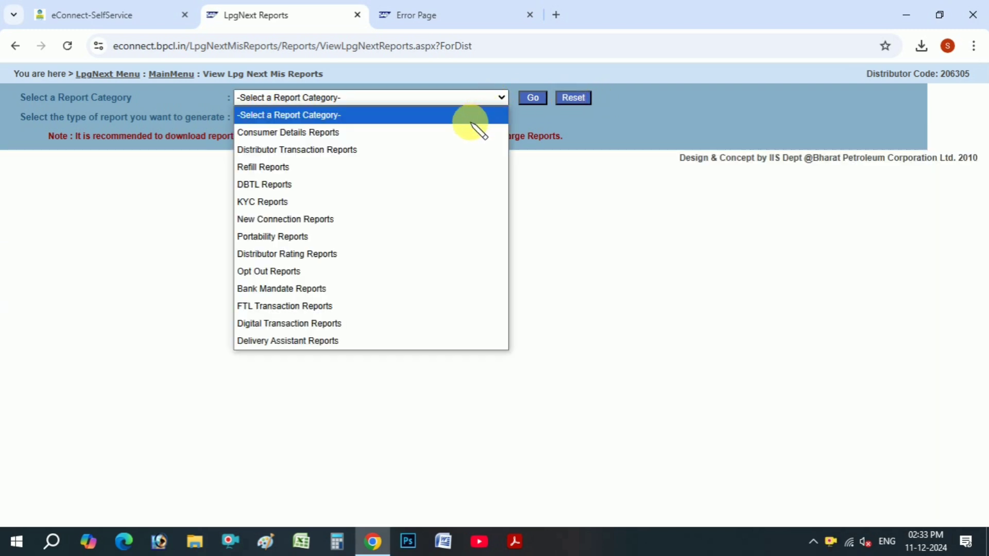
click(288, 132)
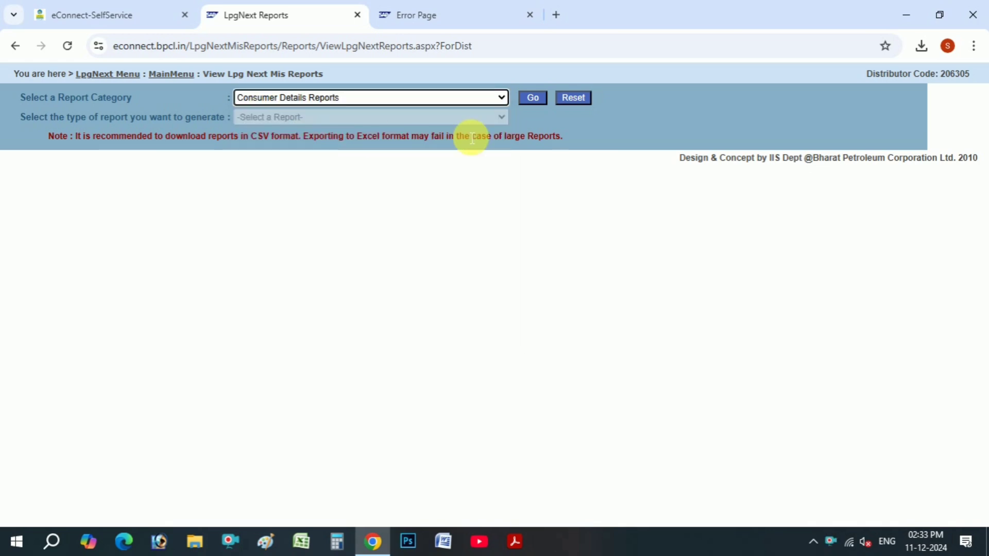
click(538, 97)
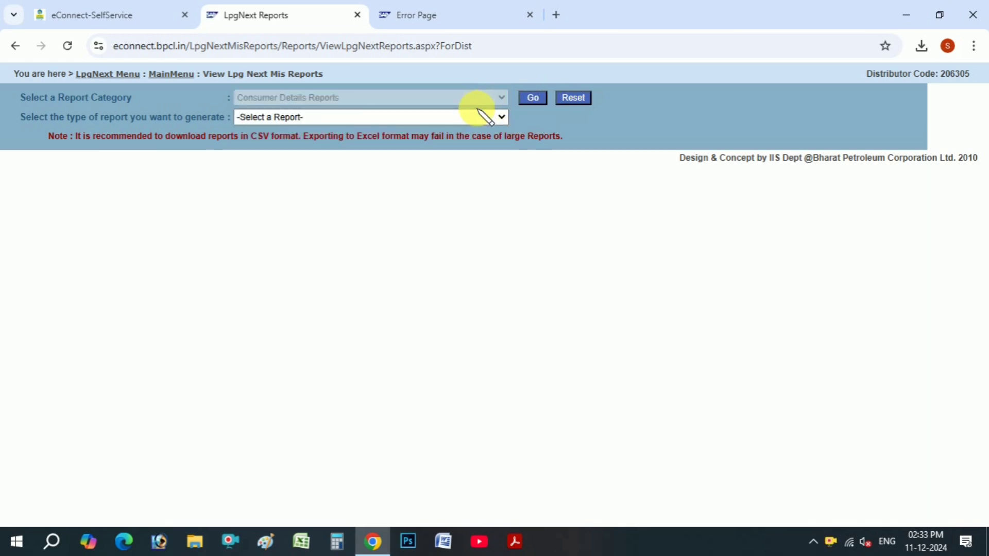
click(473, 117)
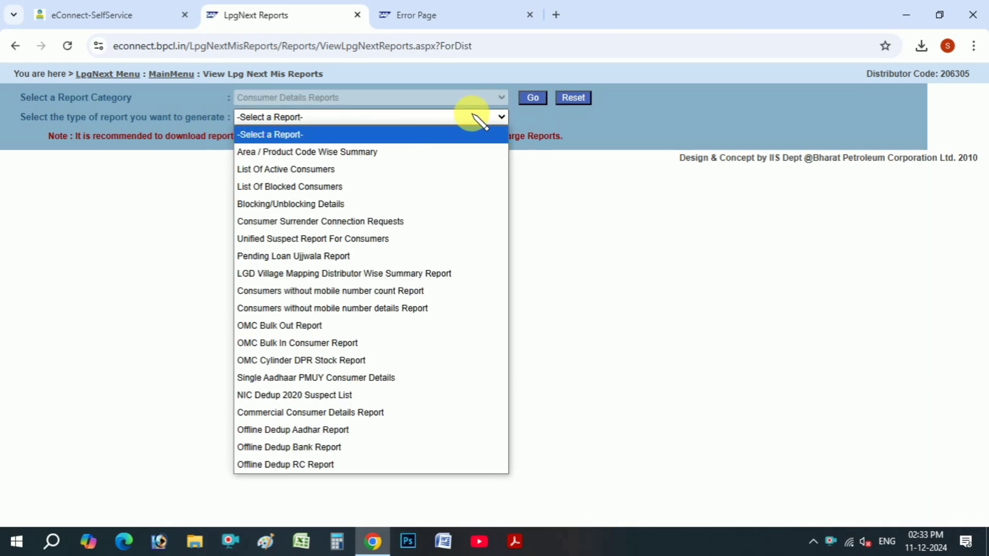
click(397, 170)
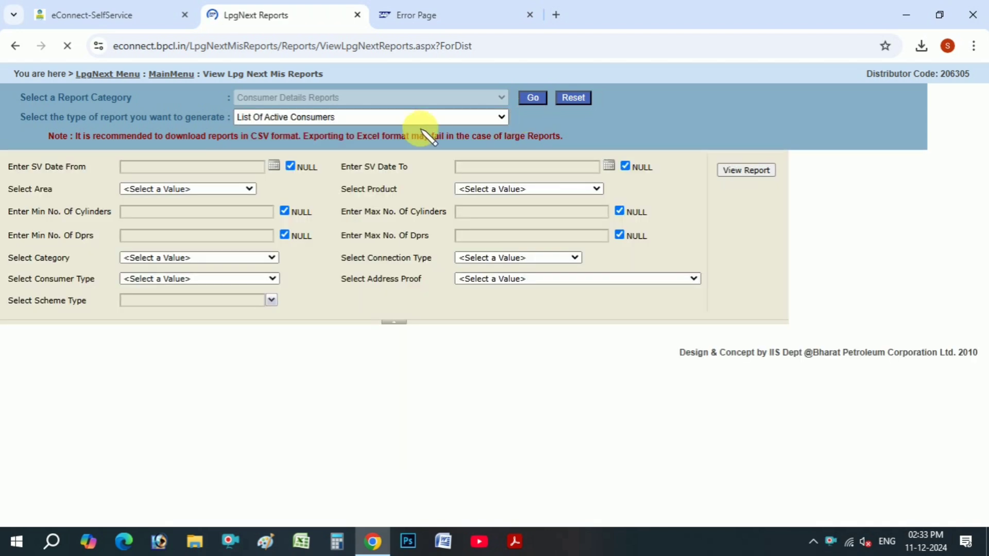
Set Area, Category and Consumer Type to All and select every scheme type for the active consumers report.
click(249, 189)
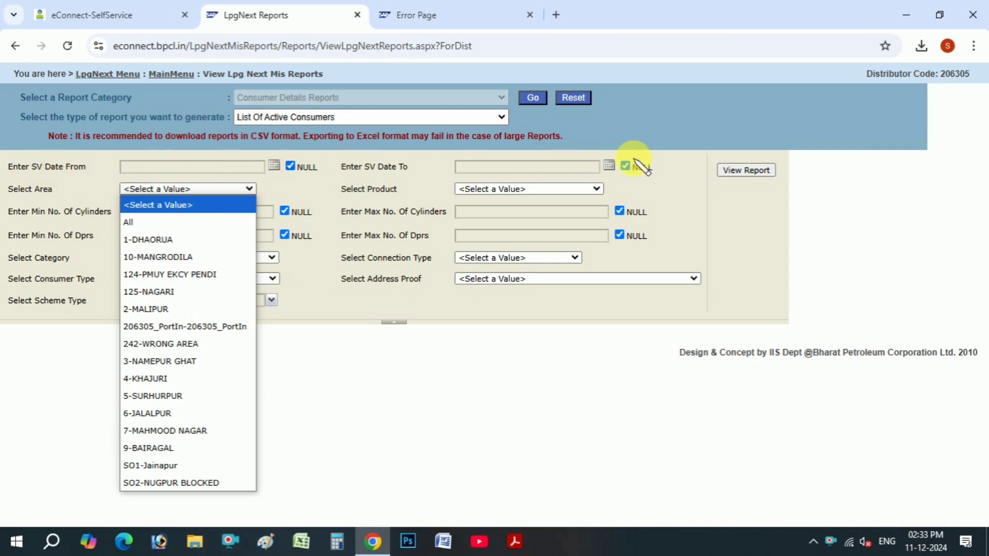
click(189, 224)
click(224, 253)
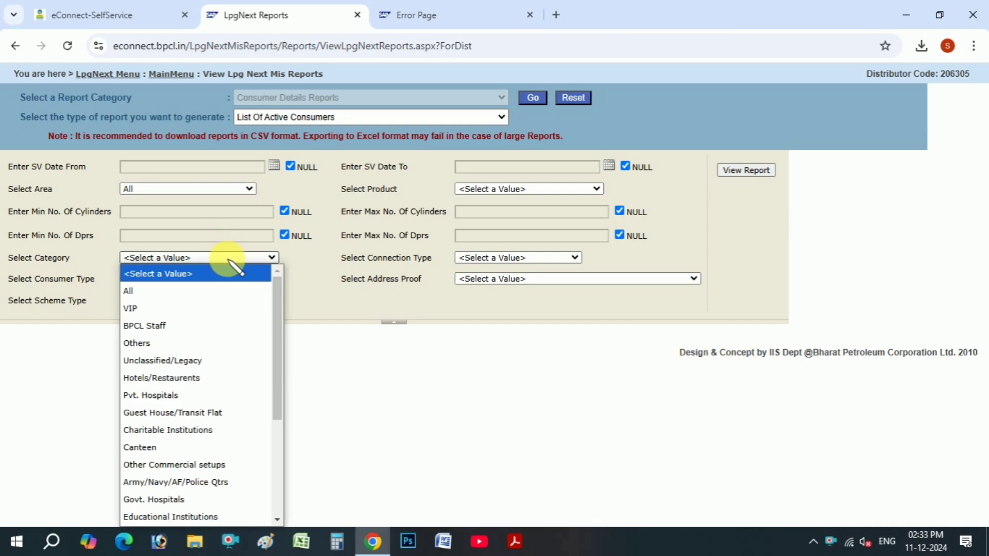
click(204, 288)
click(204, 280)
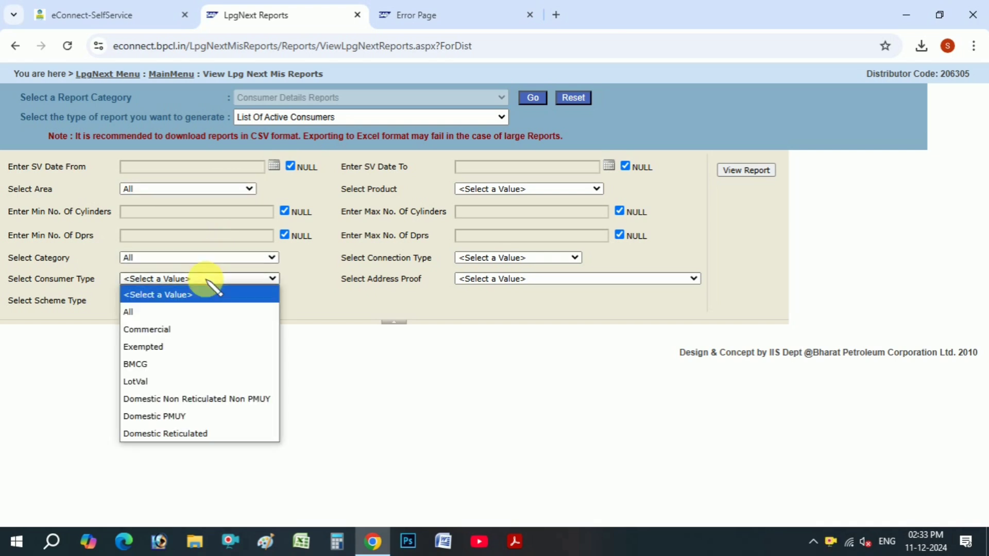
click(193, 312)
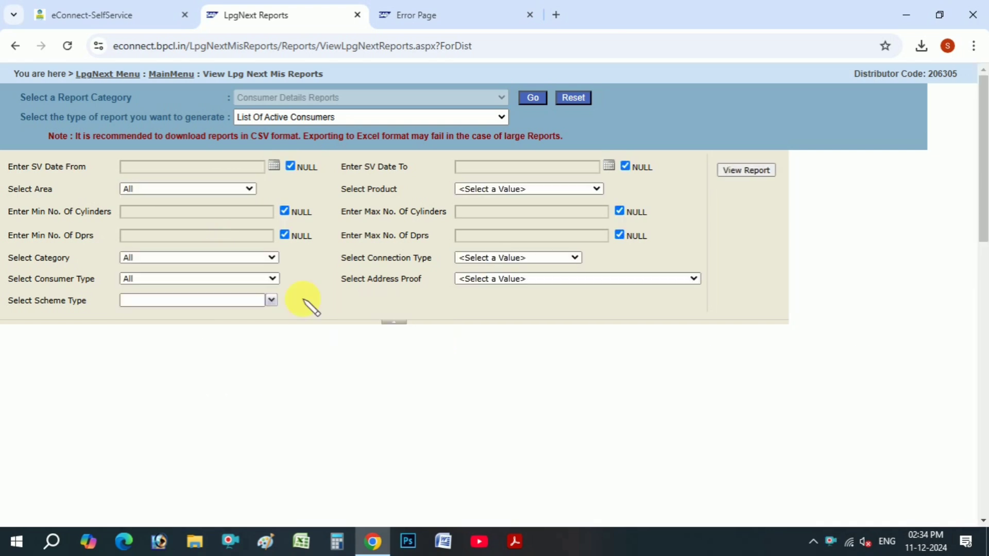
click(272, 300)
click(154, 315)
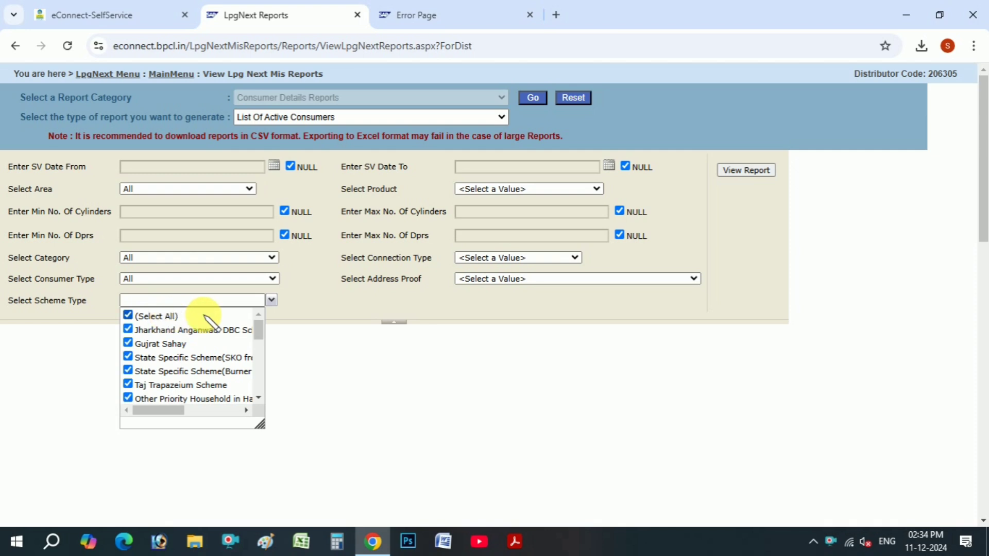
click(359, 338)
Set Product, Connection Type and Address Proof to All and generate the List Of Active Consumers report.
click(521, 188)
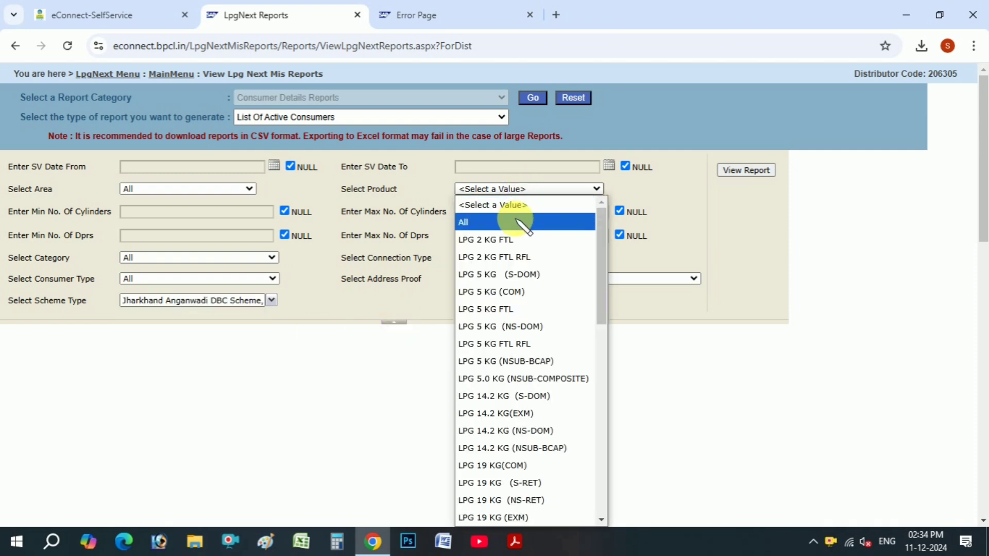
click(520, 225)
click(511, 257)
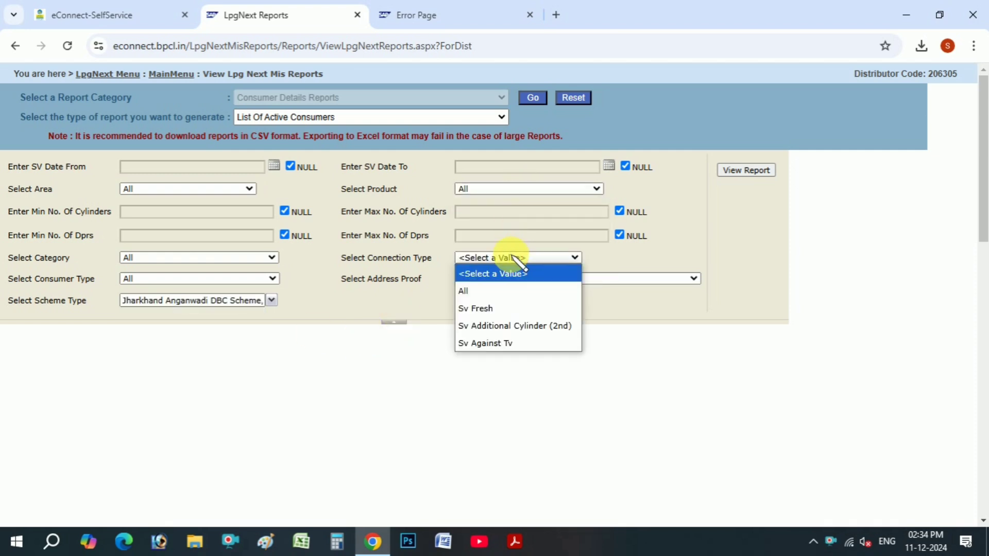
click(507, 273)
click(513, 278)
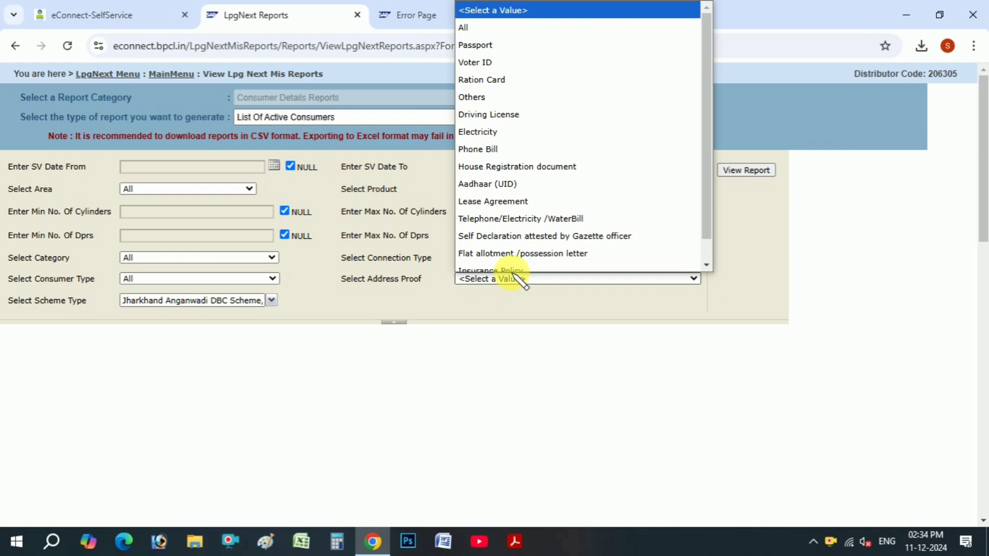
click(489, 26)
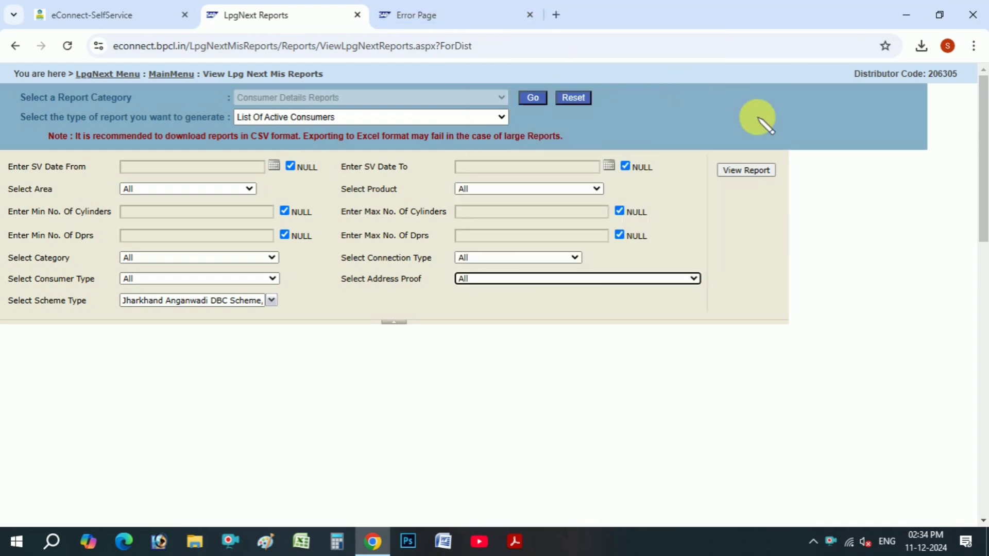
click(742, 175)
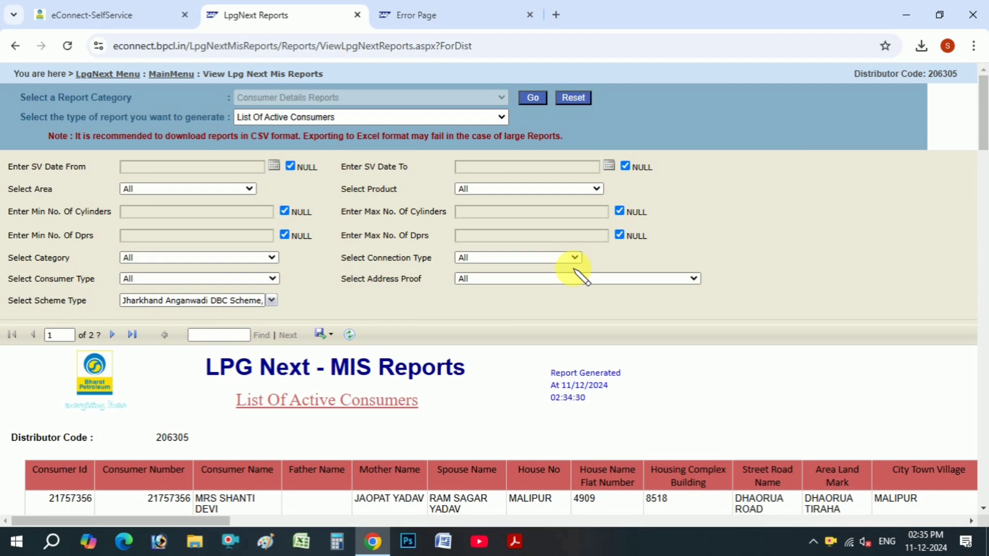
Export the active consumers report to Excel and open the downloaded file ListOfConsumers (1).xlsx.
click(322, 335)
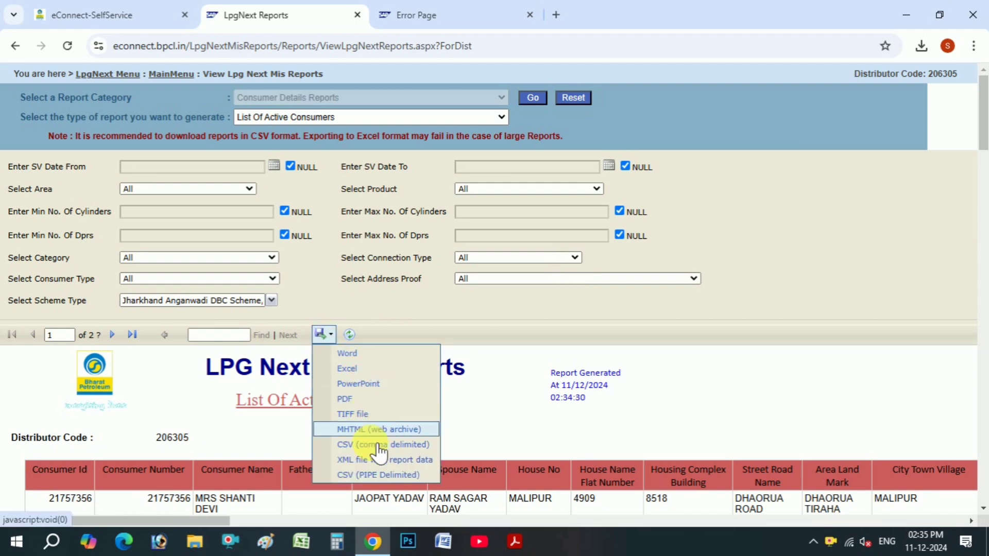
click(368, 372)
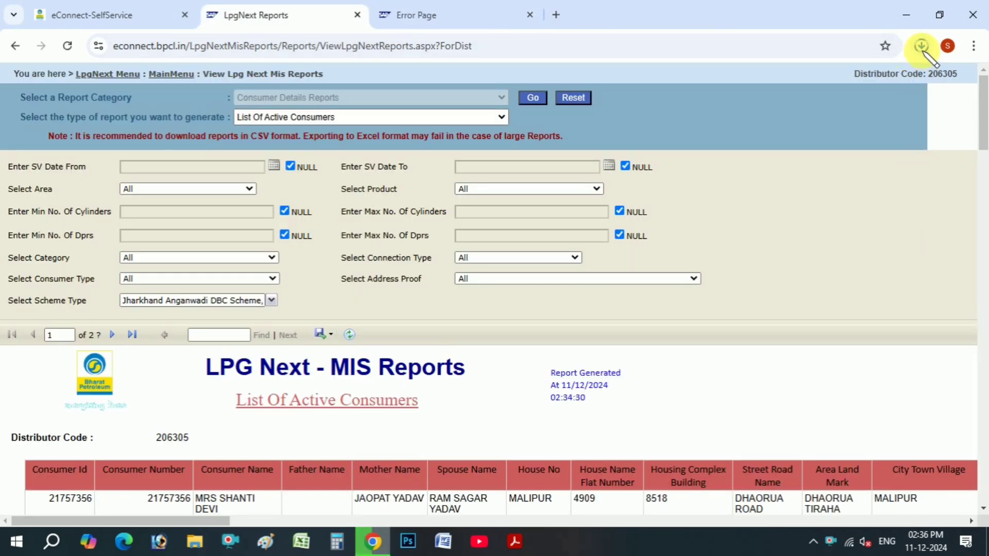
click(920, 46)
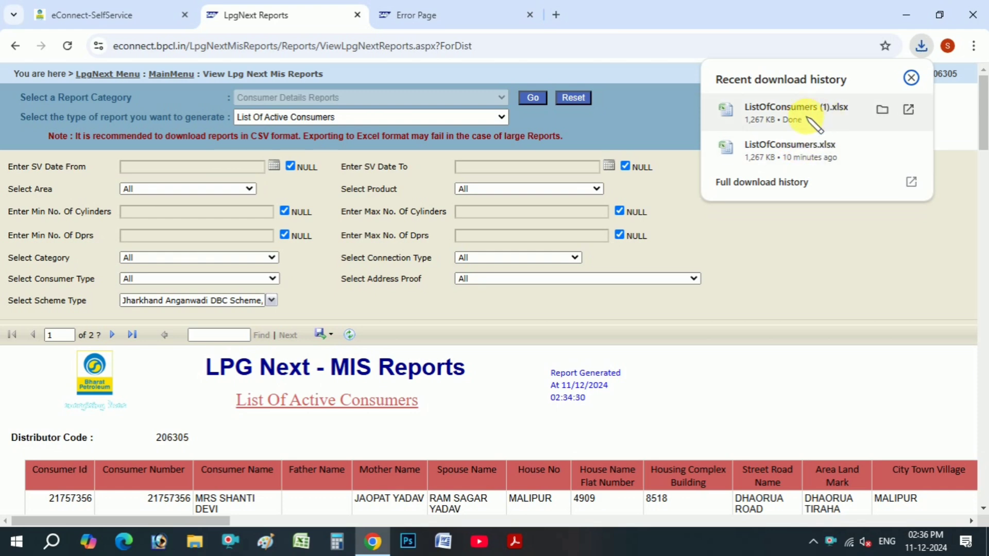
click(808, 118)
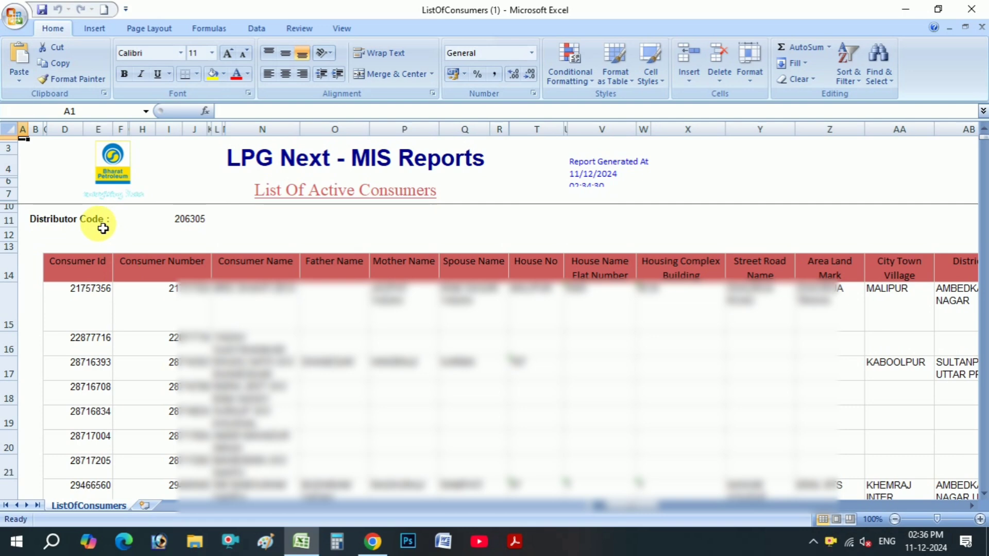
Apply filters to the whole ListOfConsumers sheet and enlarge the collapsed row 1 to expose the filter arrows.
key(ctrl+a)
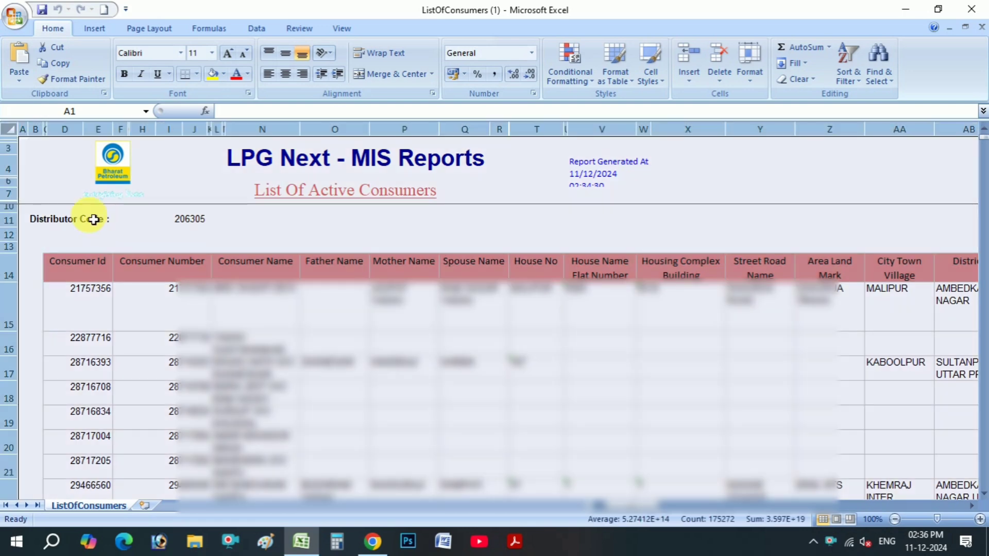
click(848, 80)
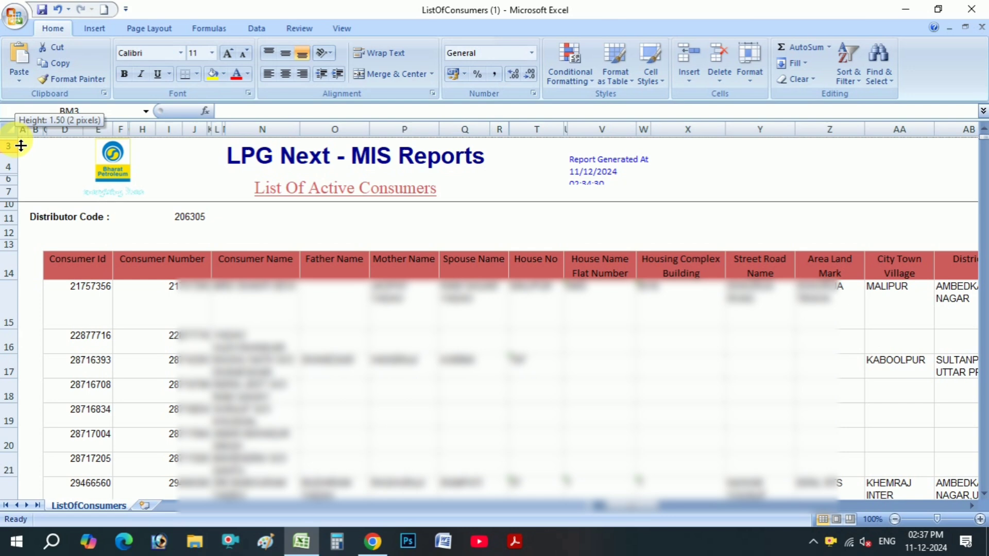
drag(20, 146, 21, 155)
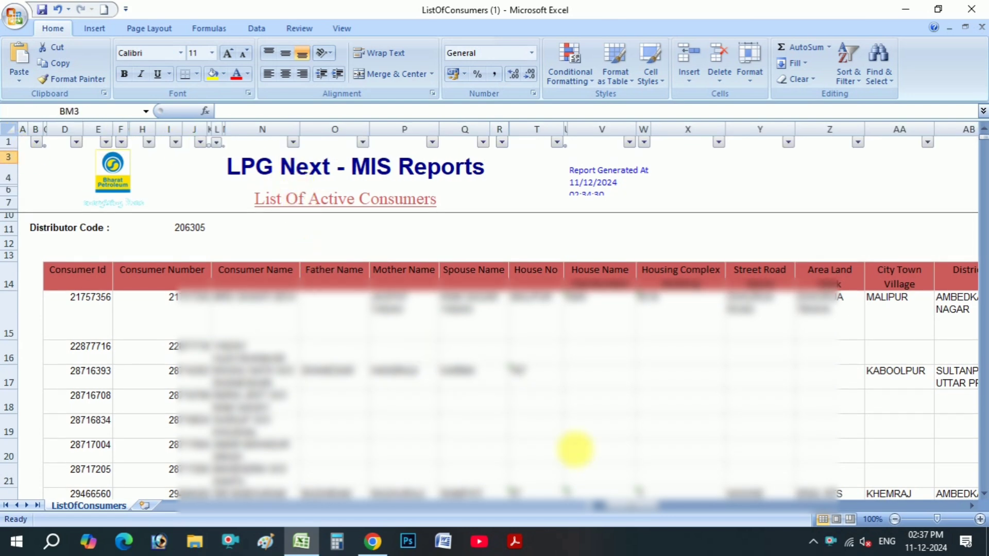
Filter the Optingstatus column (AI) to show only Opted Out consumers.
drag(626, 513, 770, 515)
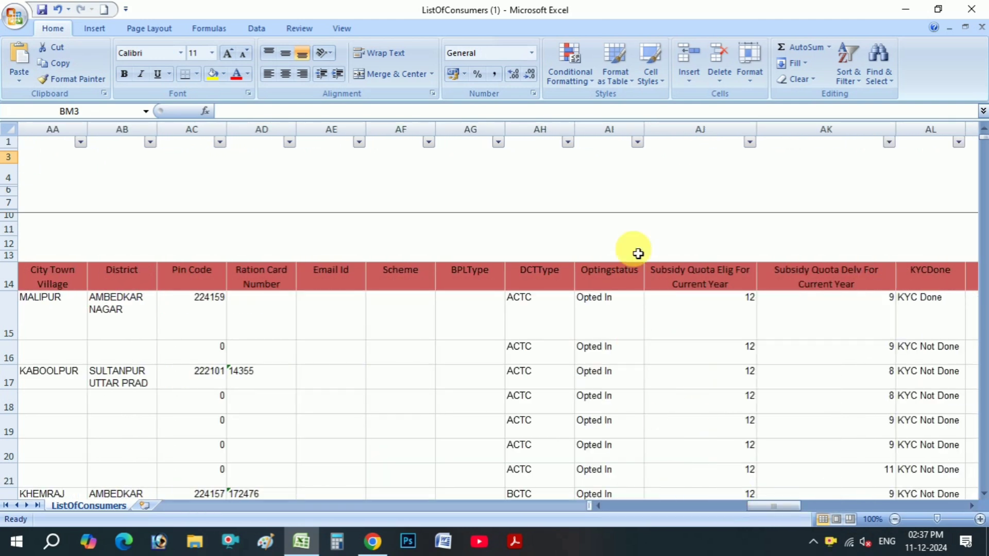
click(638, 142)
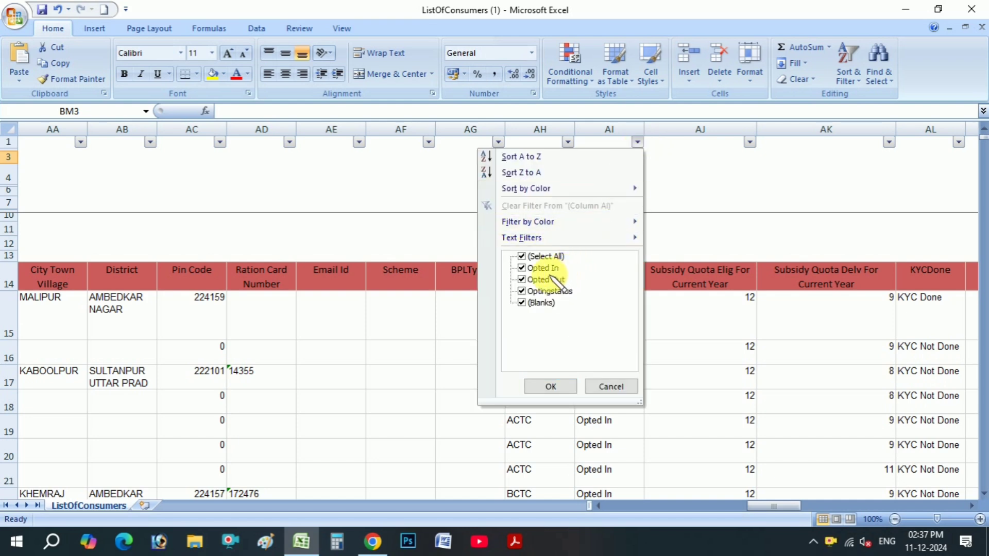
click(546, 256)
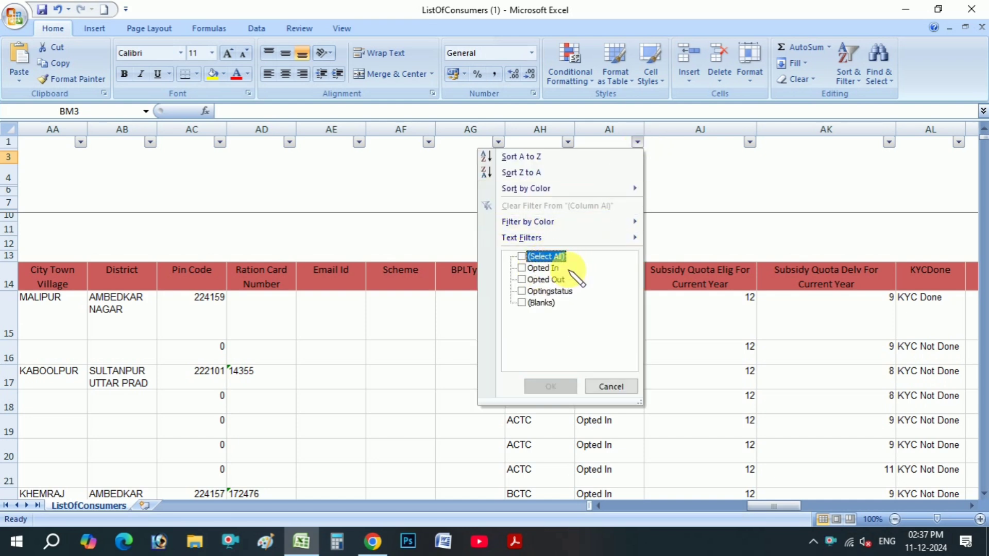
click(524, 280)
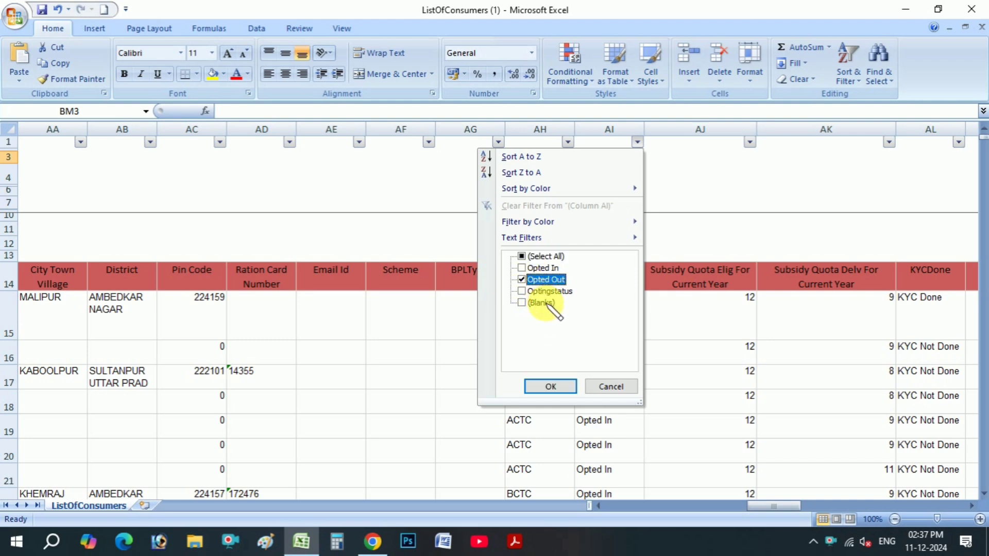
click(551, 386)
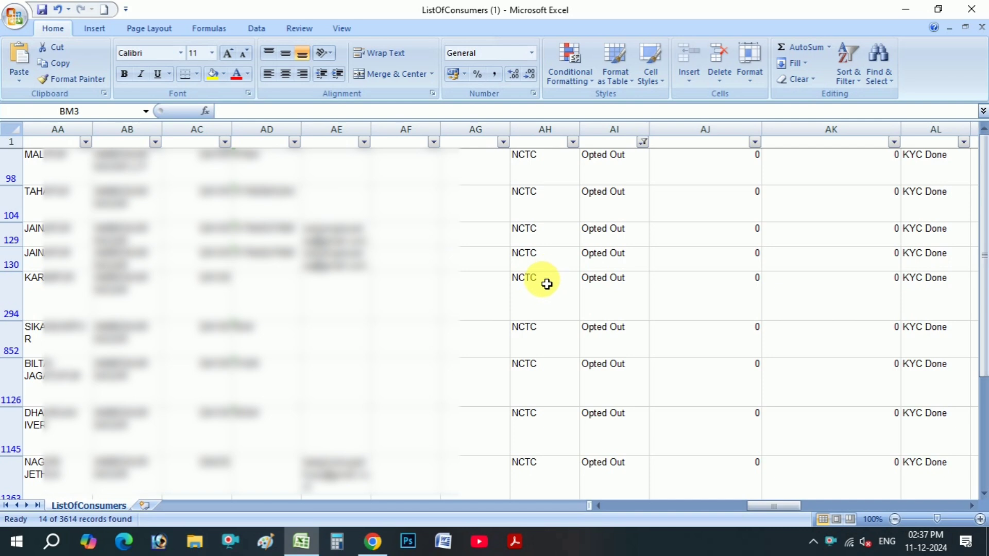
Examine the DCTType and Optingstatus columns, AH and AI, across all the filtered opted-out consumers and check their count.
click(545, 129)
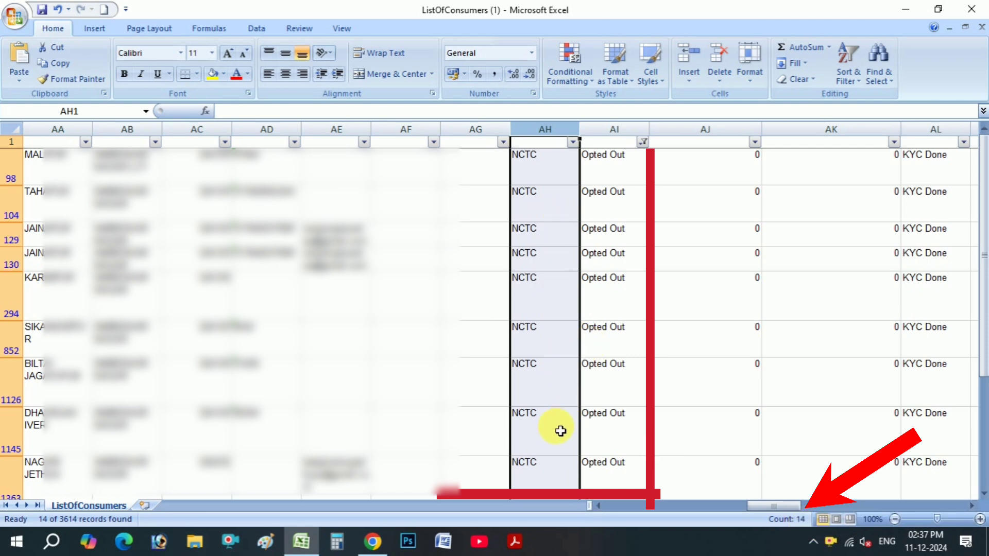
scroll(560, 431, down, 3)
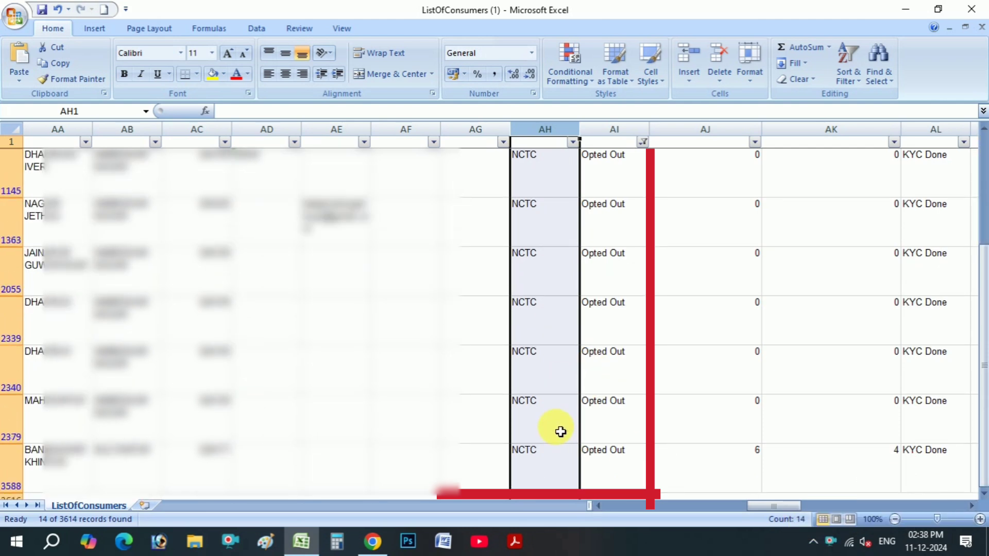
scroll(560, 431, down, 2)
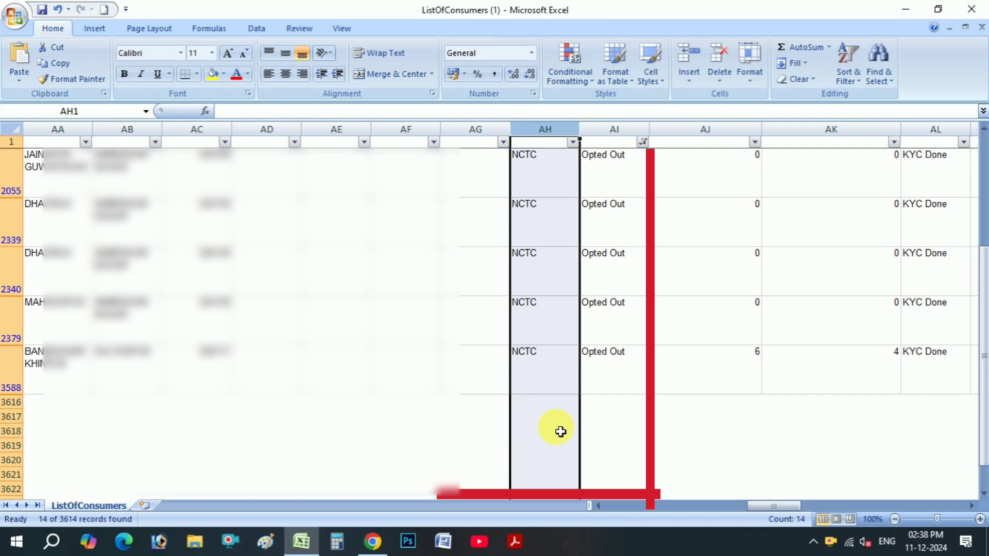
scroll(560, 431, up, 4)
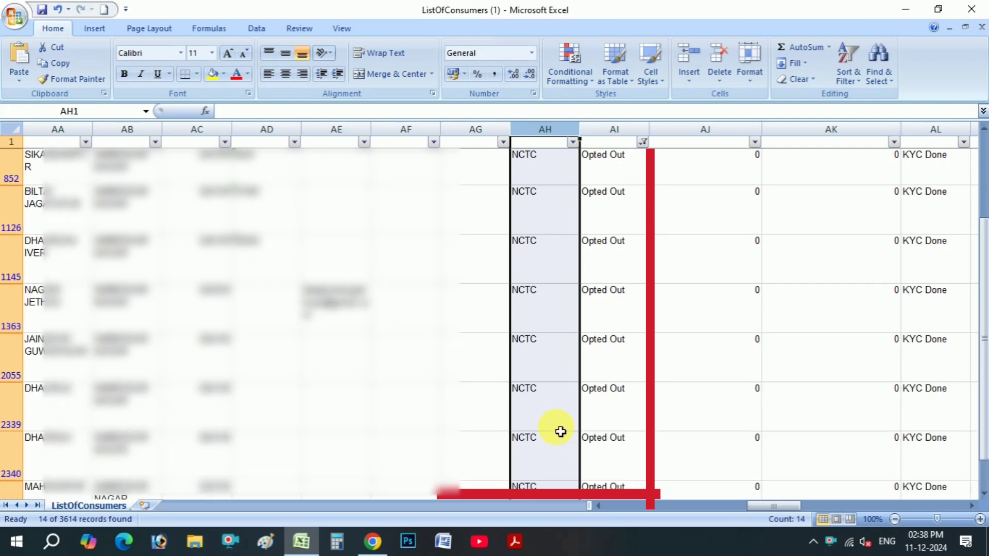
scroll(560, 431, up, 4)
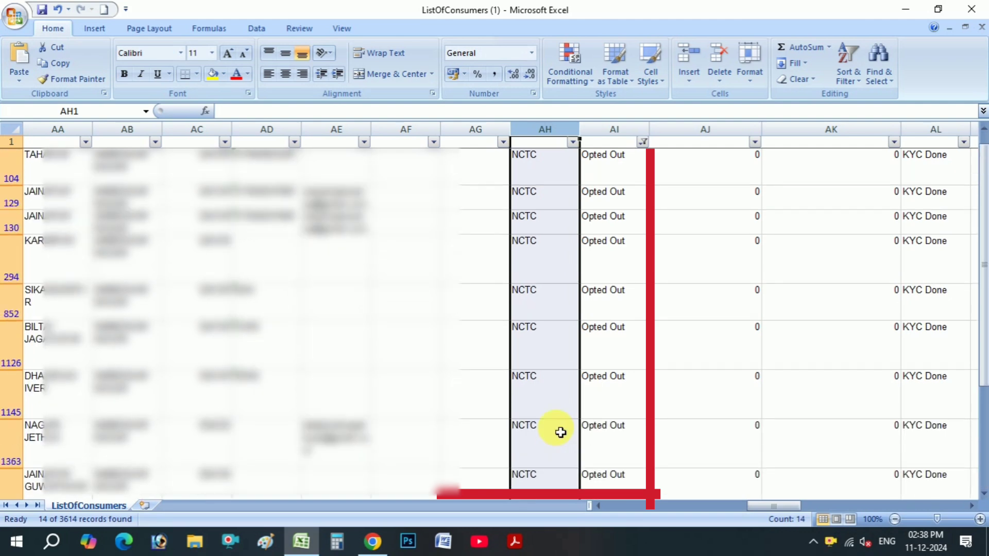
scroll(560, 432, up, 1)
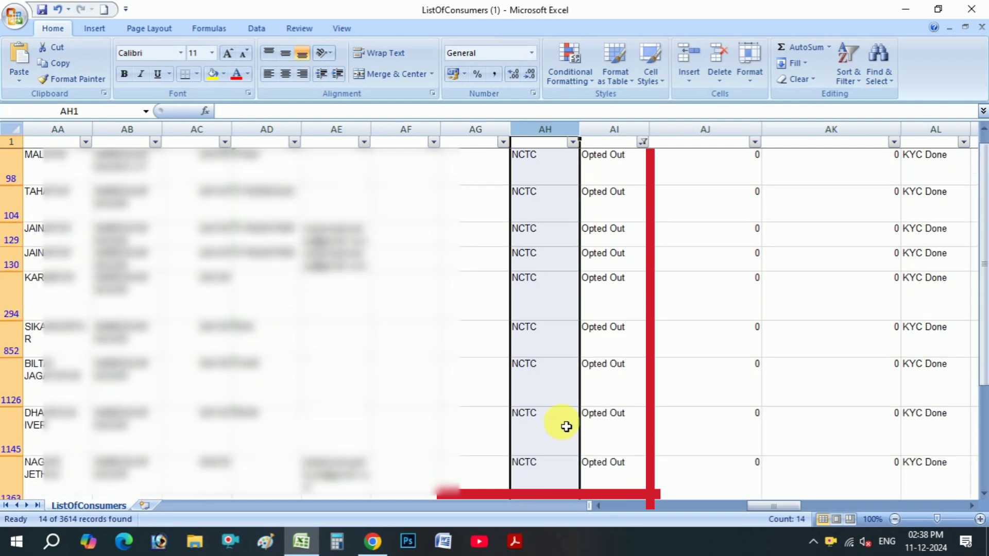
click(624, 143)
click(618, 131)
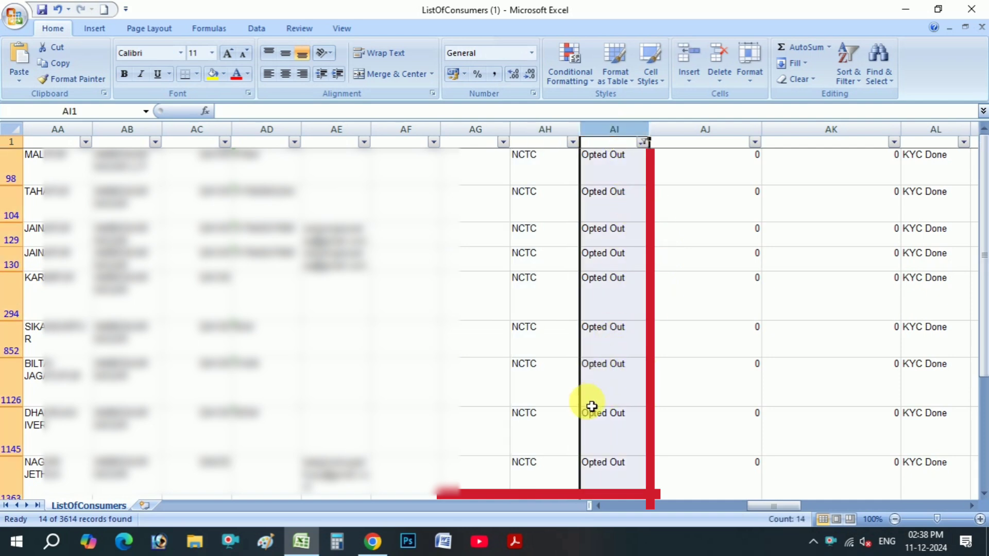
Copy the consumer ID of the opted-out consumer in row 129.
drag(779, 507, 600, 512)
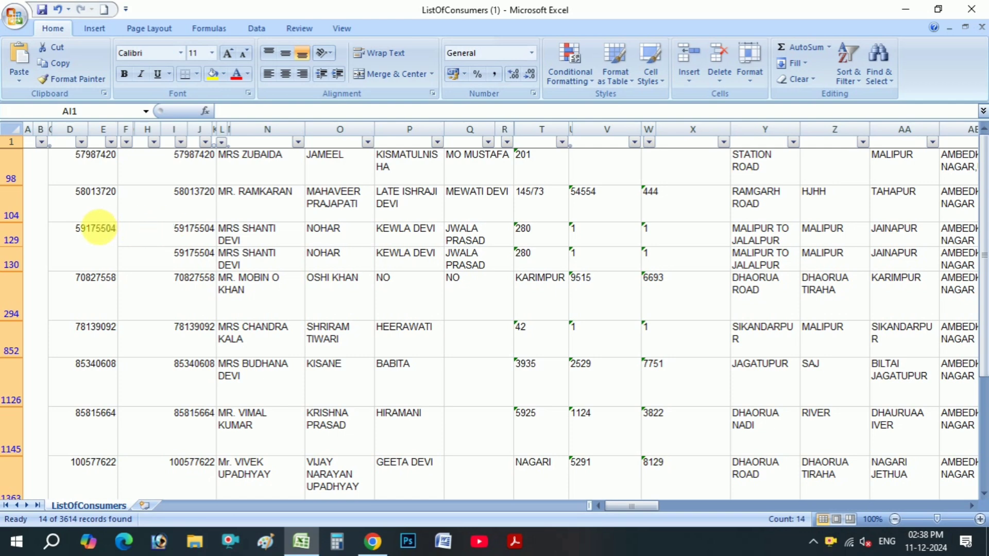
click(98, 229)
double_click(98, 228)
key(ctrl+c)
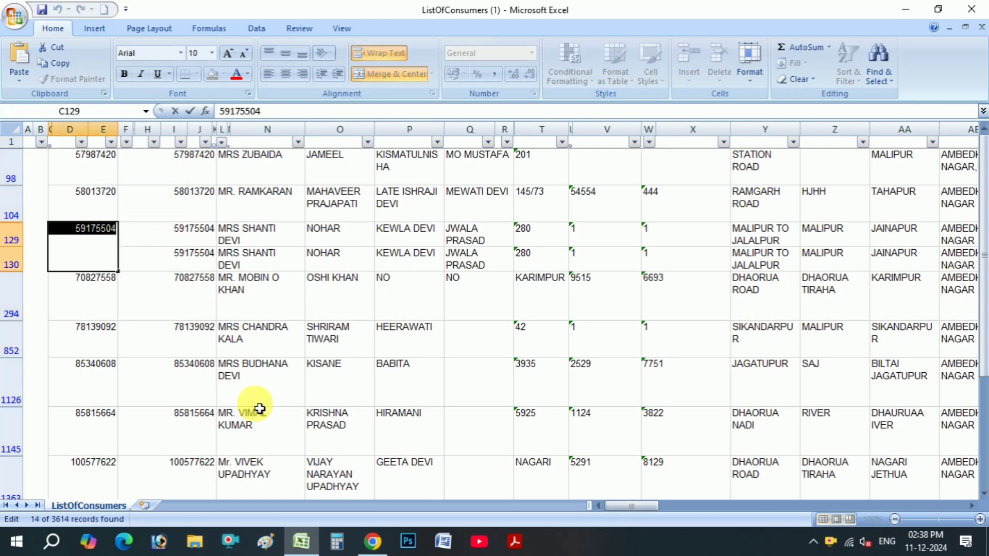
Switch to eConnect in Chrome, launch the LPG e-booking application and open Refill Booking from its main menu.
key(alt+Tab)
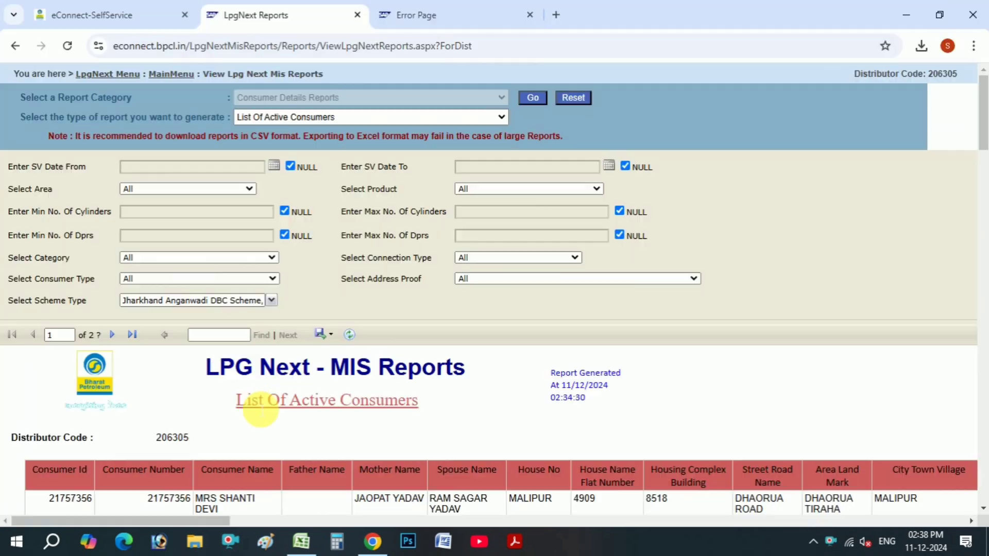
click(139, 10)
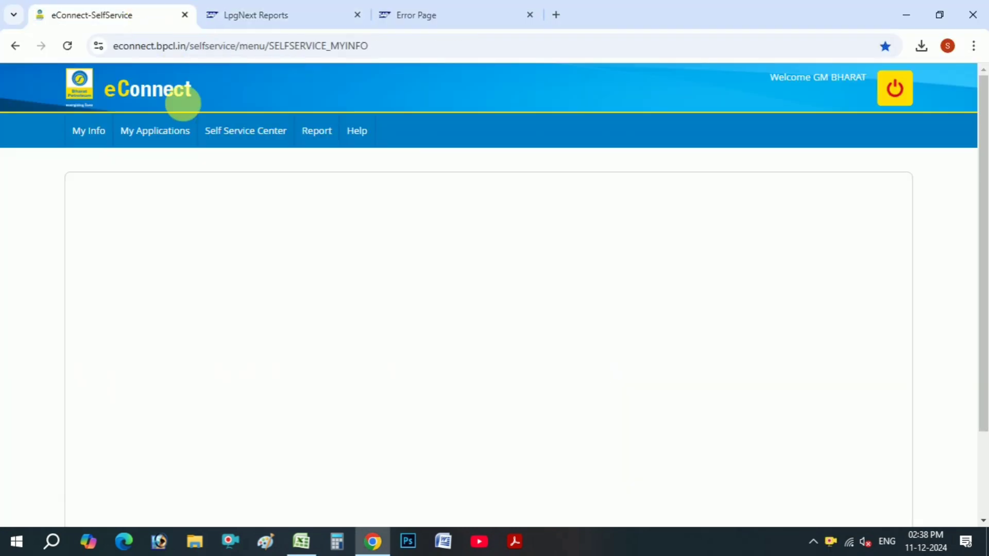
mouse_move(155, 131)
click(205, 384)
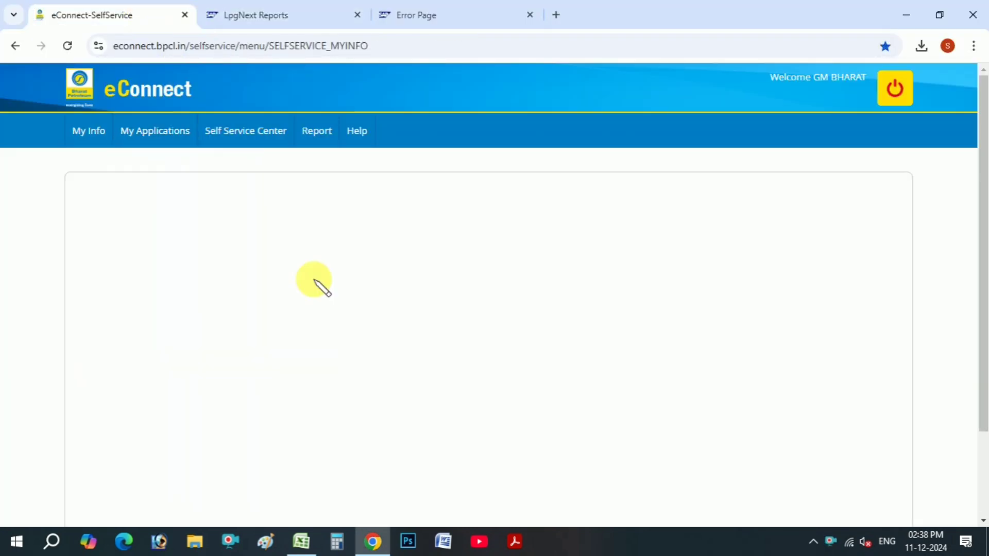
click(491, 147)
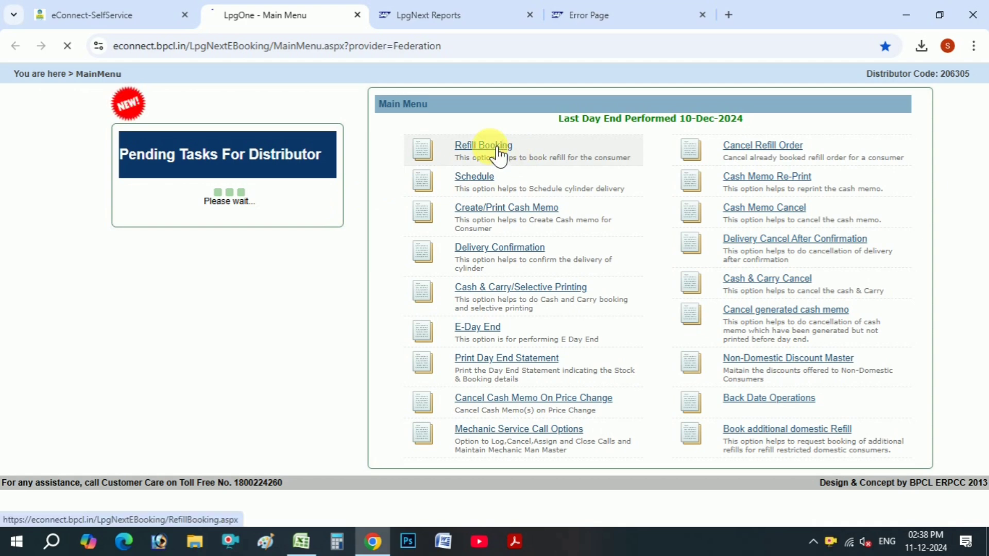
Look up the copied consumer number in Web Refill Booking to open the consumer's details.
click(420, 143)
key(ctrl+v)
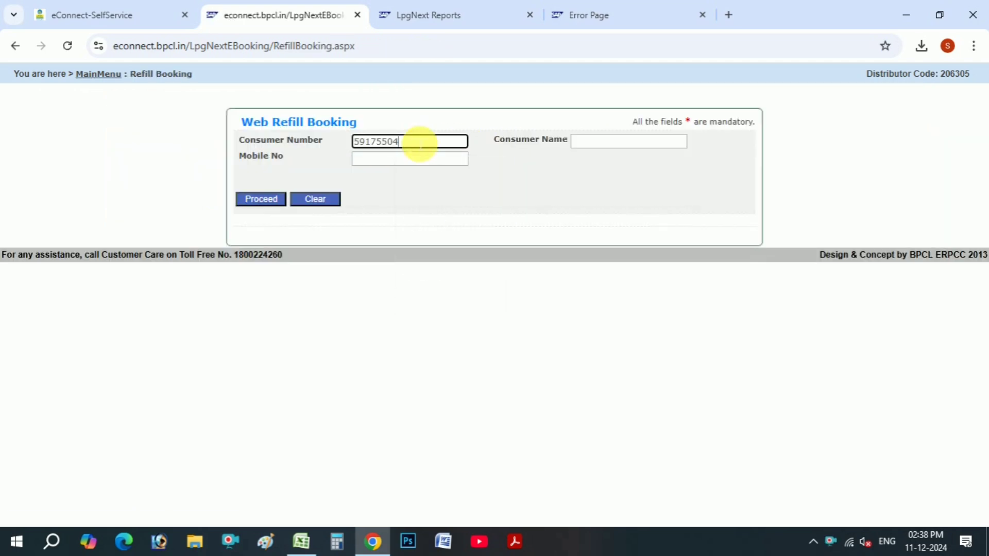
click(260, 204)
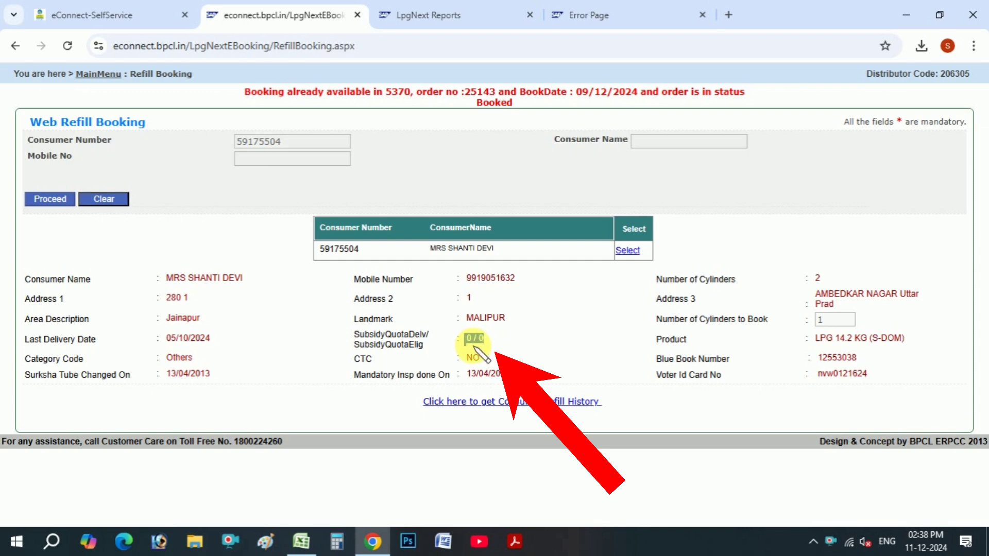
Check the CTC status and voter ID card field in the opted-out consumer's booking details.
double_click(363, 359)
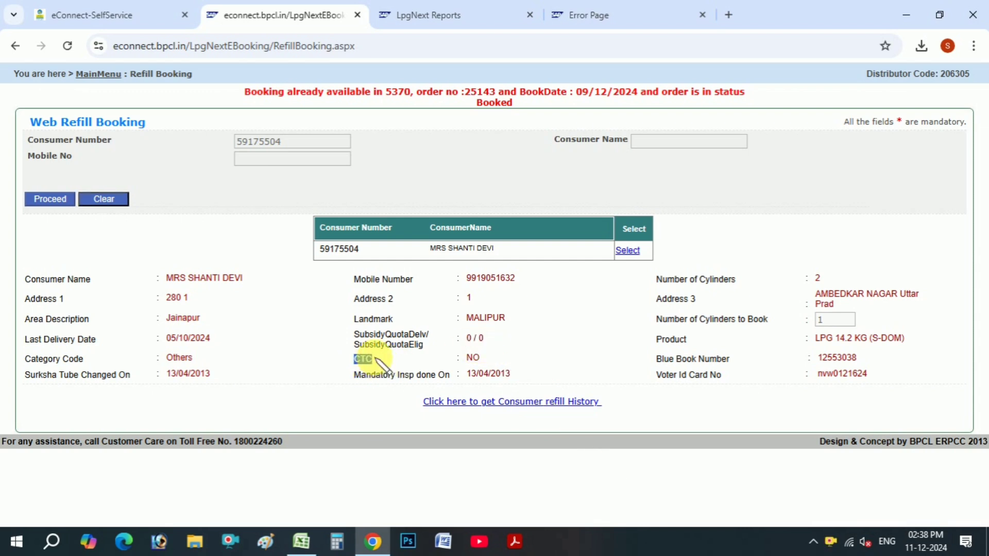
double_click(473, 358)
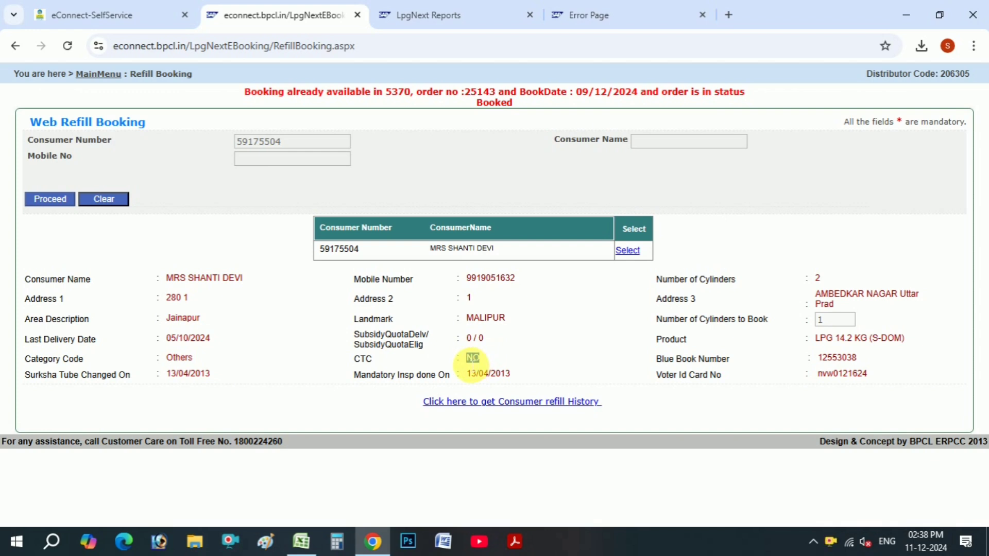
drag(876, 375, 818, 379)
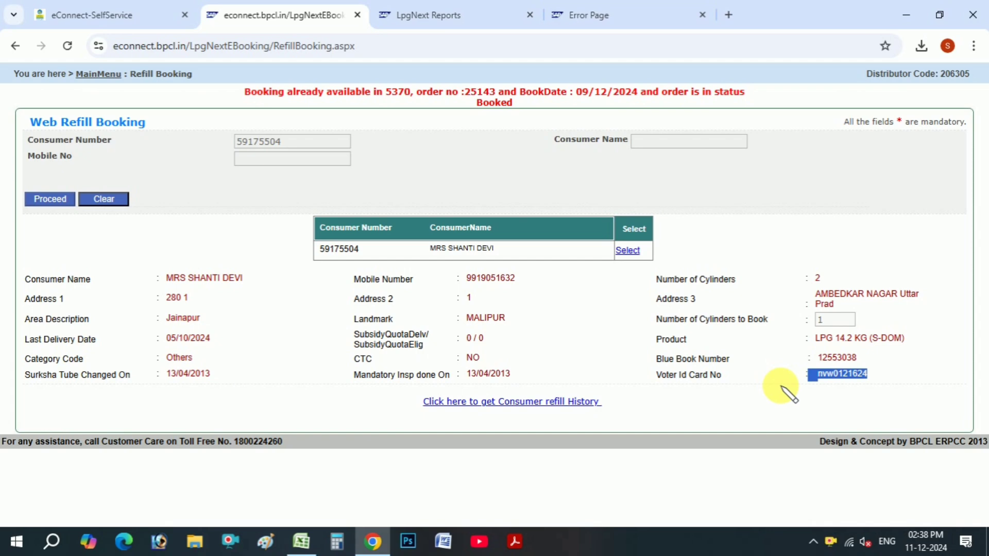
Switch to the ListOfConsumers workbook in Excel and copy the consumer ID in row 1126.
key(alt+Tab)
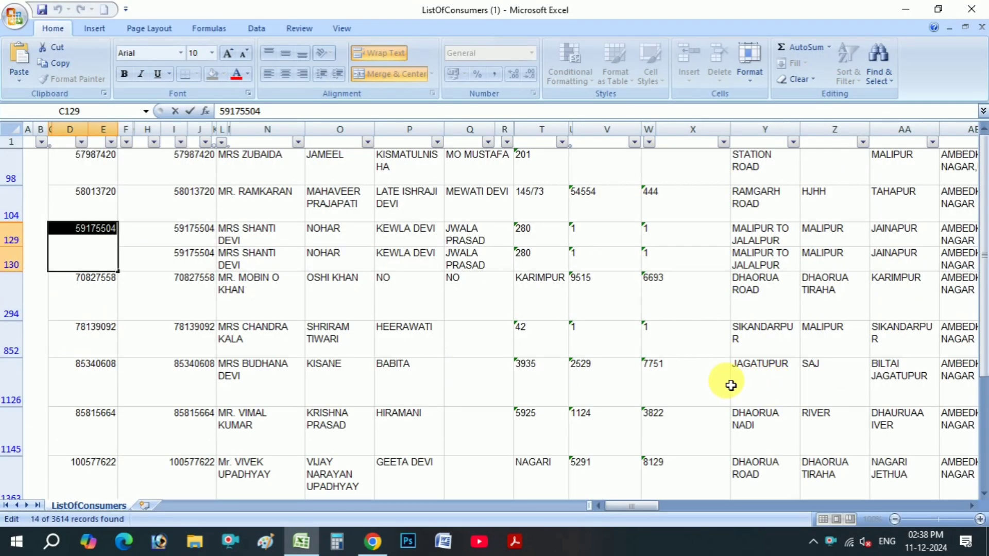
scroll(319, 379, down, 1)
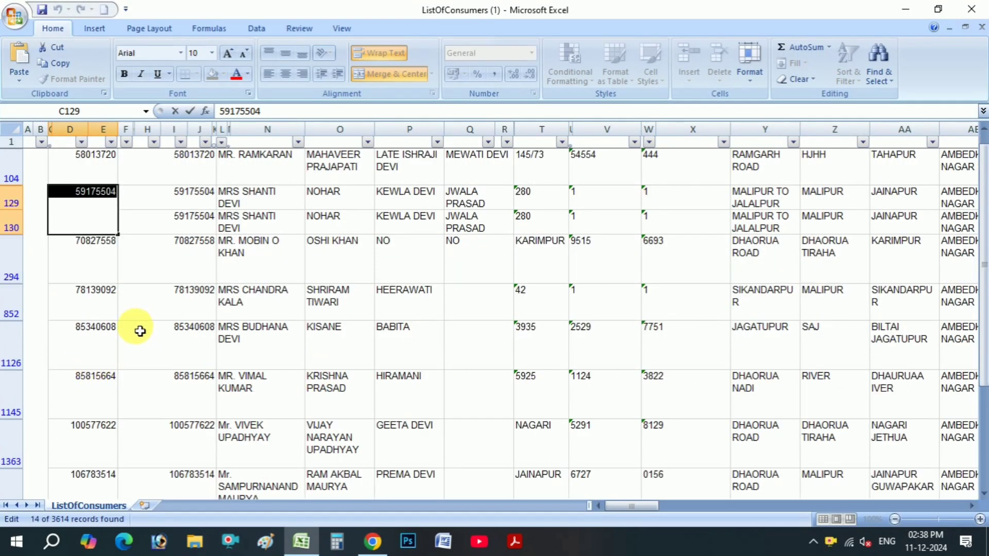
click(99, 331)
double_click(99, 331)
key(ctrl+c)
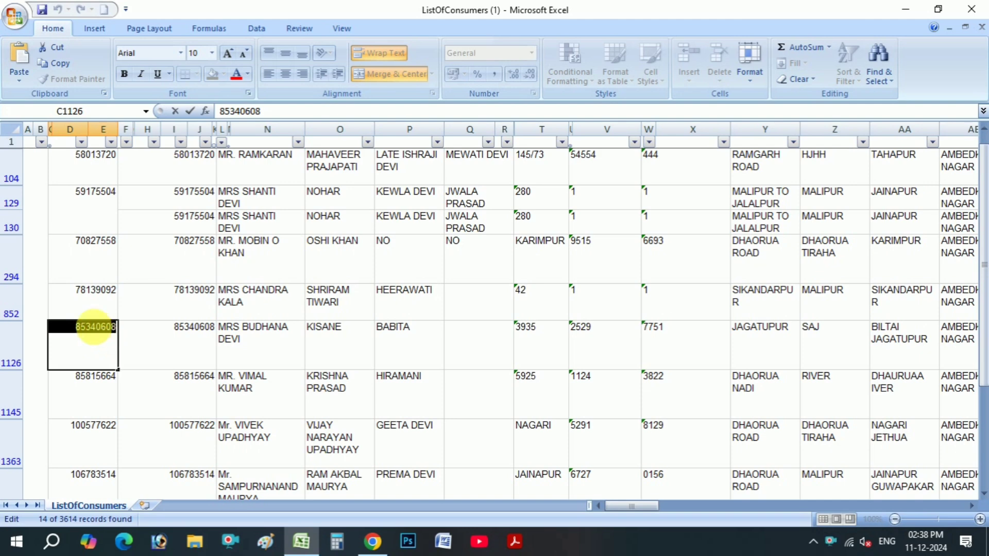
Return to Chrome, clear the previous Refill Booking lookup and look up the newly copied consumer number.
key(alt+Tab)
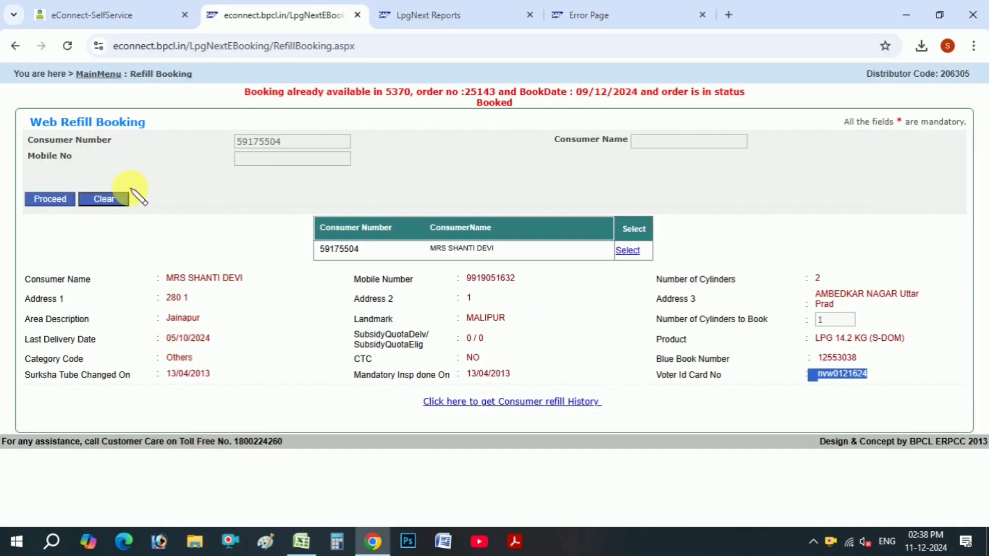
click(115, 197)
click(393, 141)
key(ctrl+v)
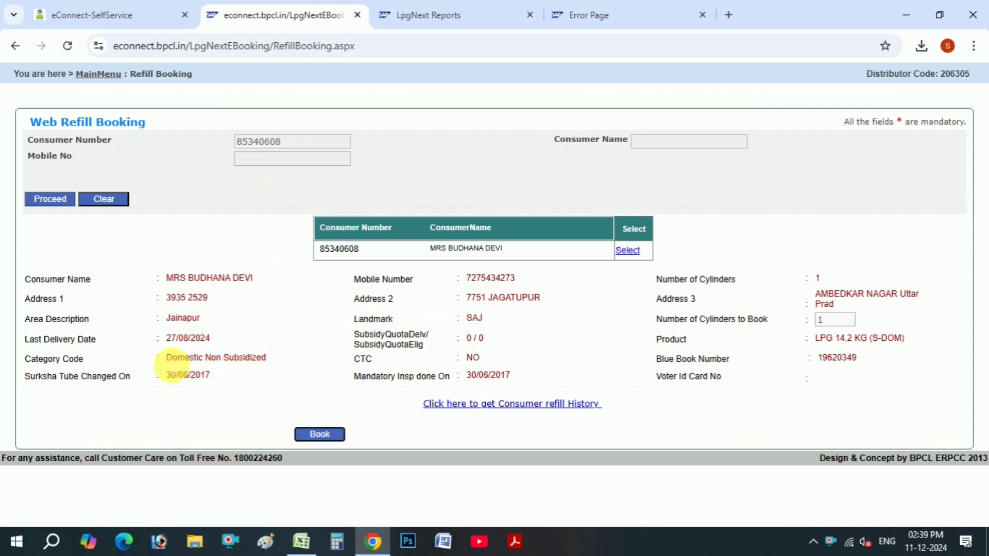
Check the category code and the subsidy quota delivered and eligible in this consumer's details.
drag(164, 358, 275, 358)
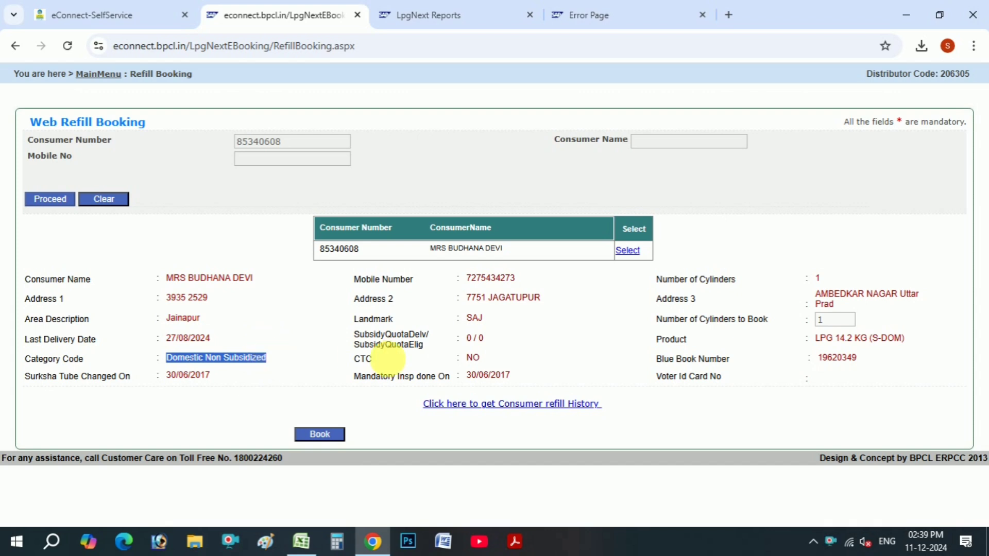
click(486, 341)
drag(485, 341, 463, 340)
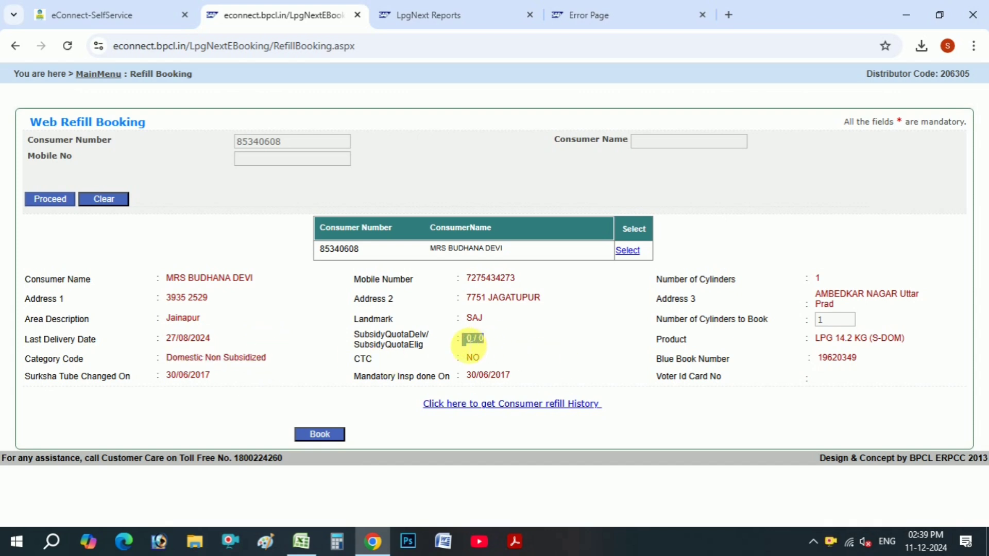
Show the LpgNext Reports page, return to the Excel workbook and review the remaining opted-out consumers down to the last filtered row.
click(433, 16)
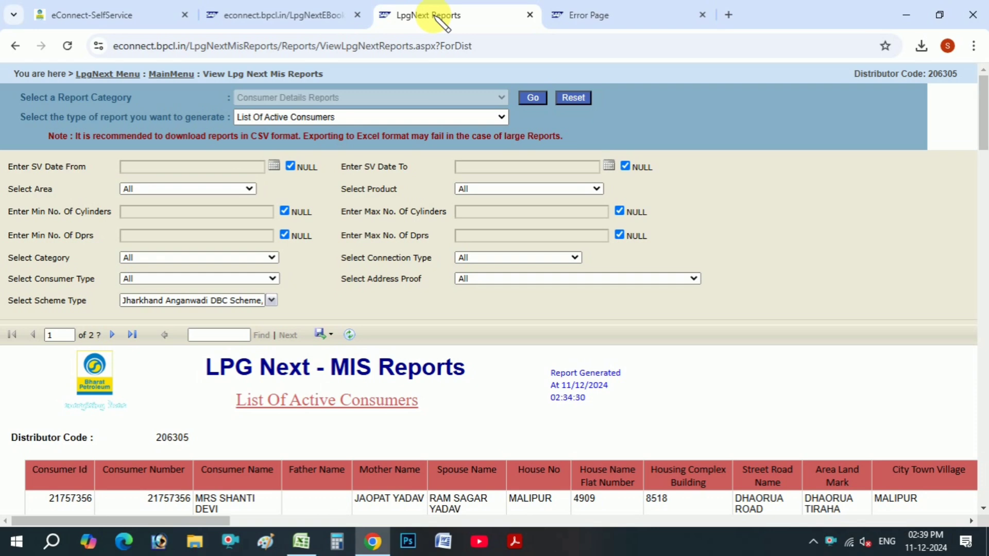
key(alt+Tab)
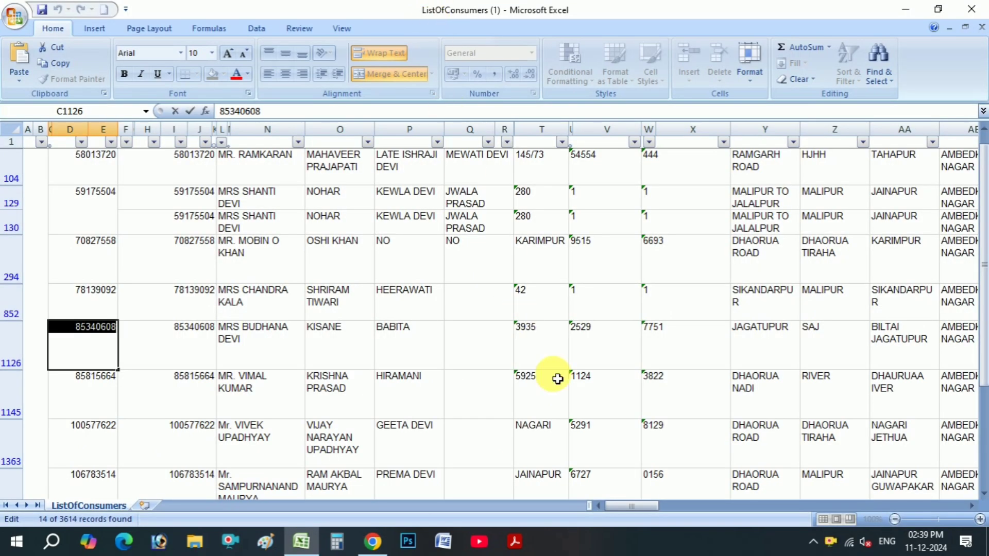
scroll(580, 419, down, 1)
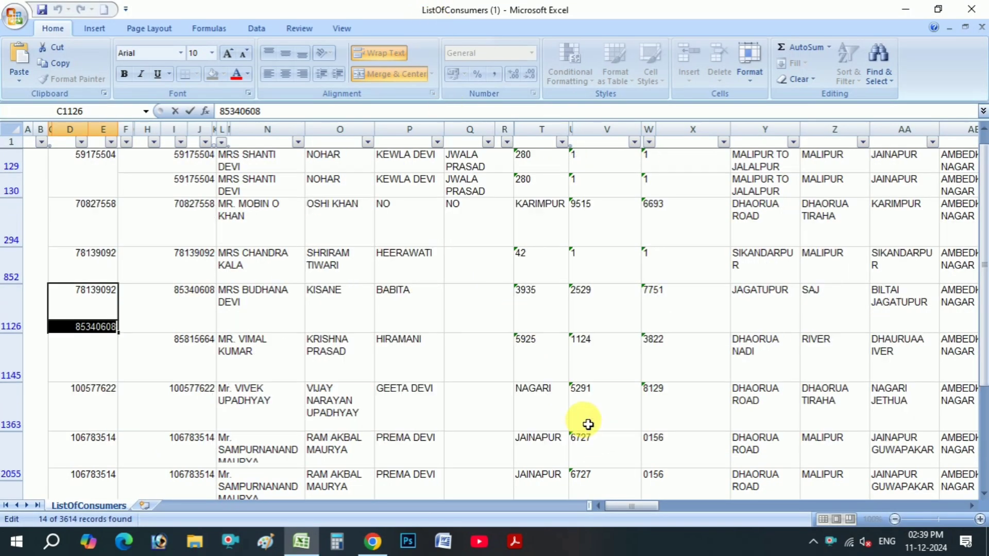
scroll(546, 465, down, 2)
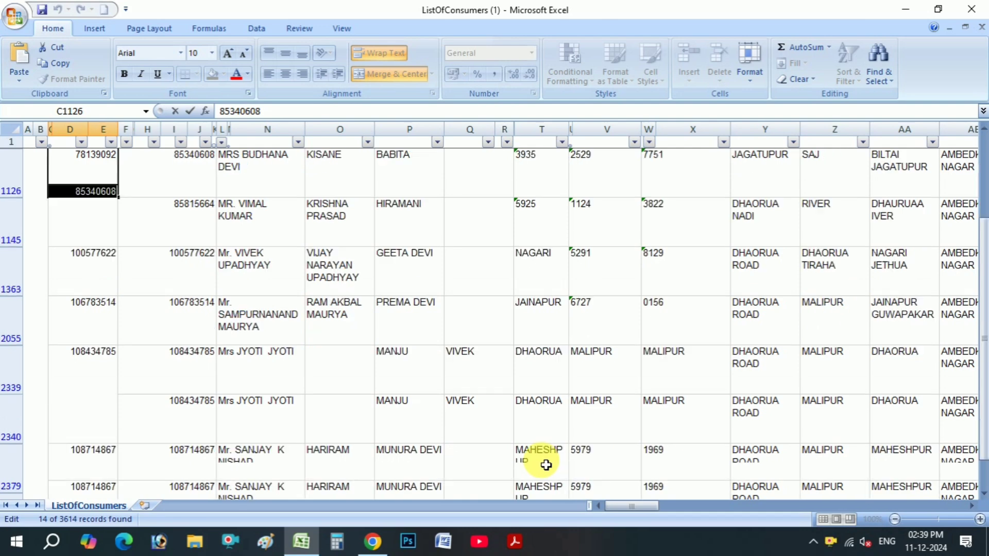
scroll(546, 465, down, 2)
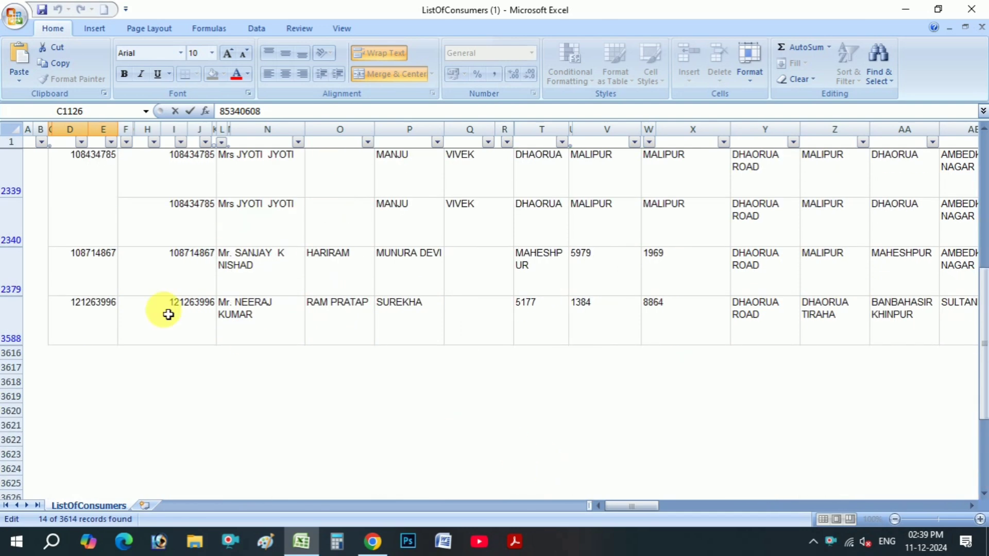
drag(982, 376, 972, 346)
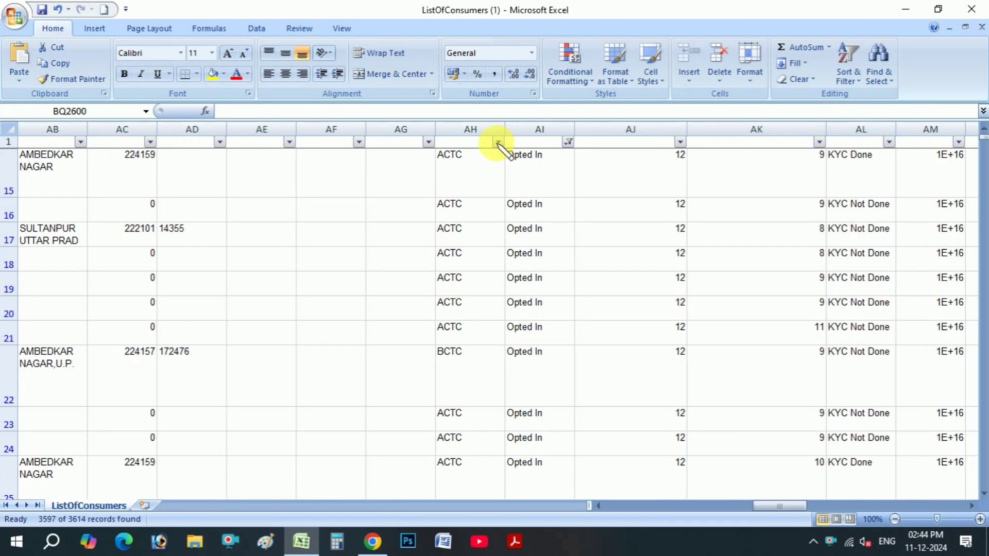
Filter the DCTType column (AH) to show only NCTC consumers.
click(497, 143)
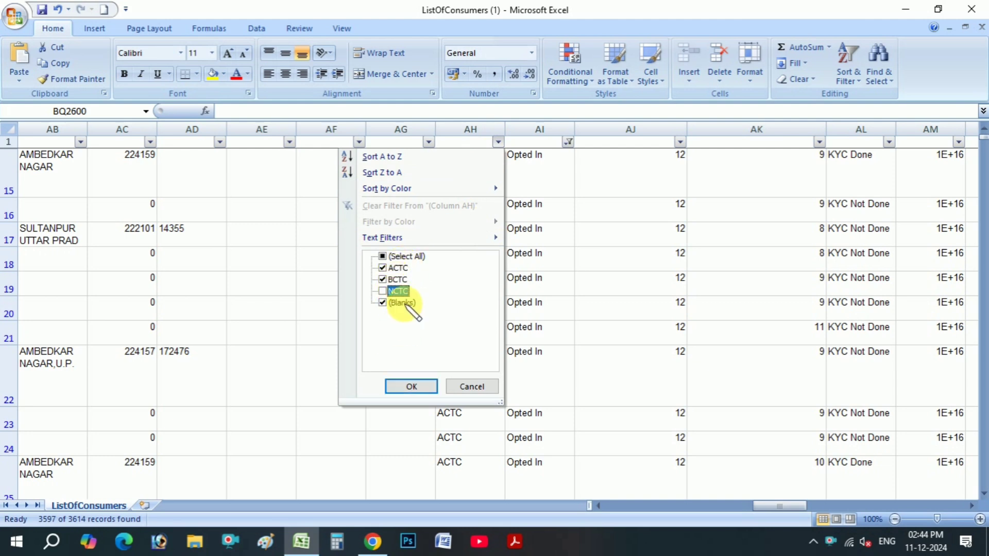
click(396, 267)
click(397, 279)
click(397, 303)
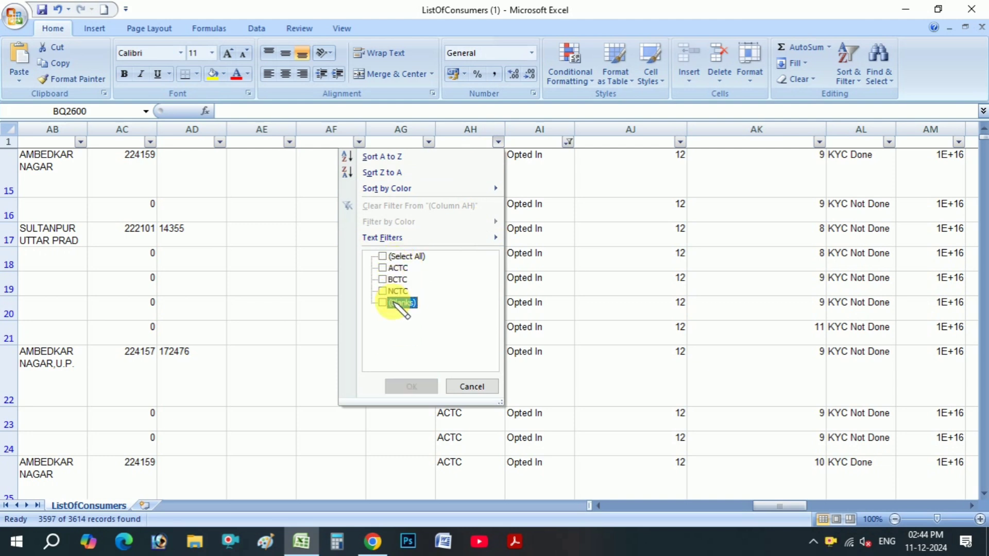
click(398, 291)
click(411, 386)
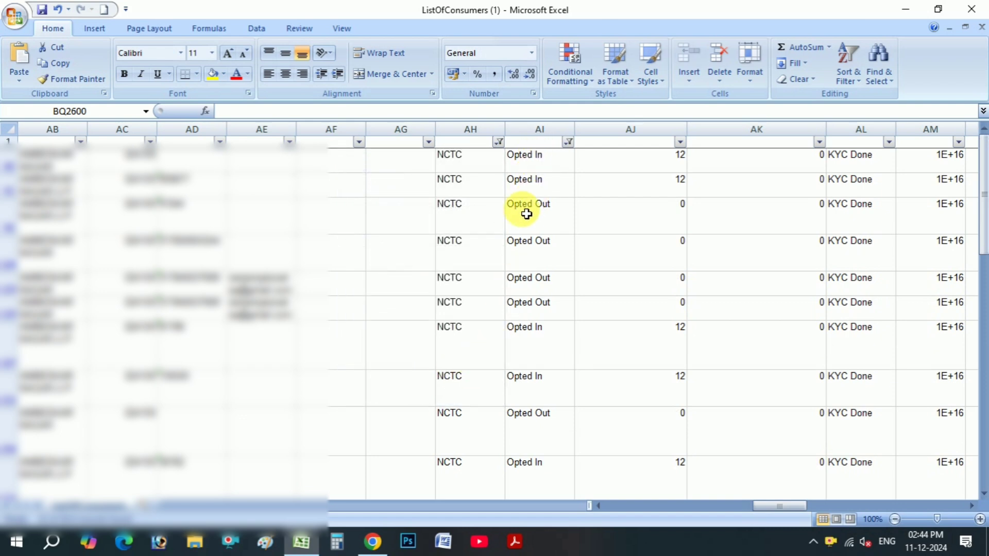
Examine the Optingstatus column (AI) across the NCTC consumers and select the Opted In cell in row 1189.
scroll(508, 250, down, 3)
scroll(508, 253, down, 3)
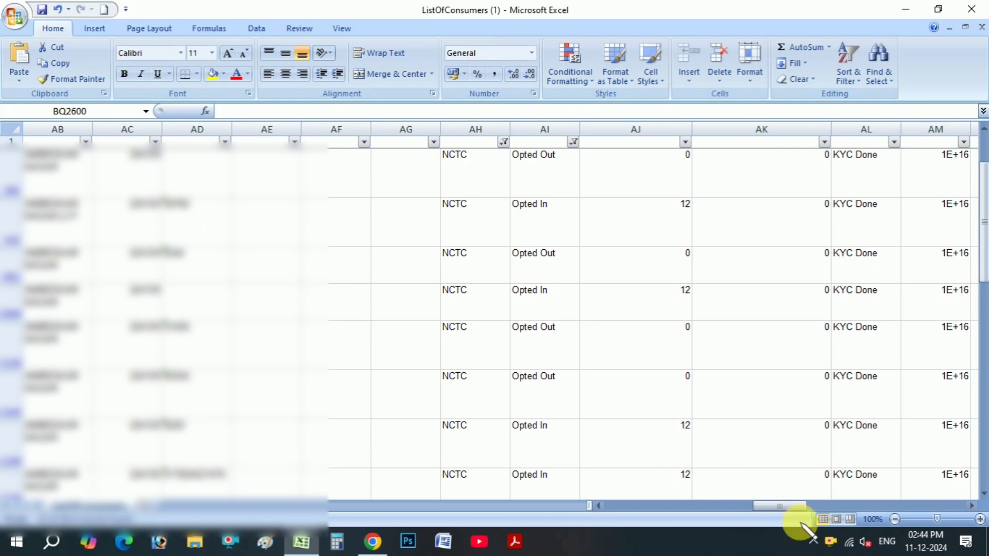
scroll(587, 438, down, 3)
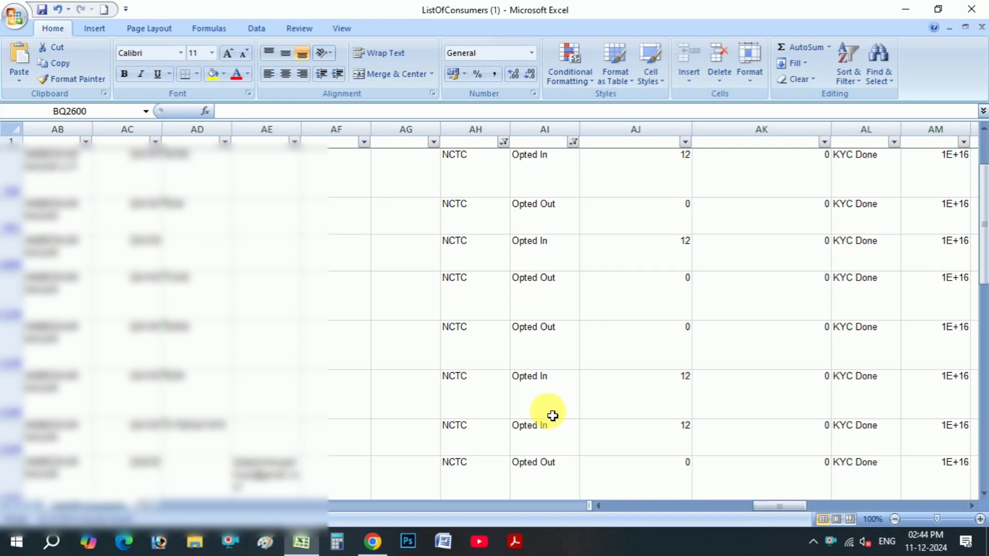
click(544, 394)
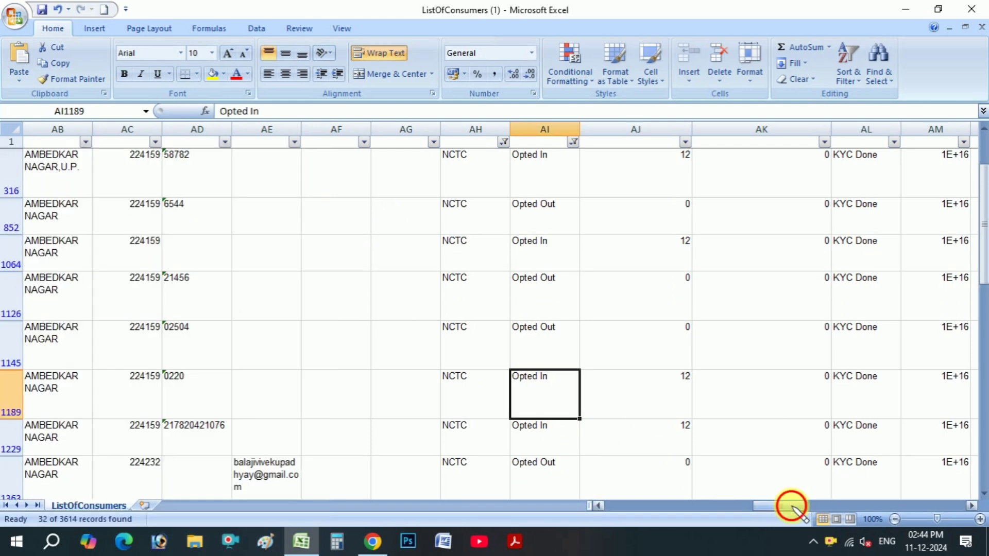
Copy the consumer ID of the opted-in NCTC consumer in row 1189 and switch to Chrome.
drag(791, 507, 607, 510)
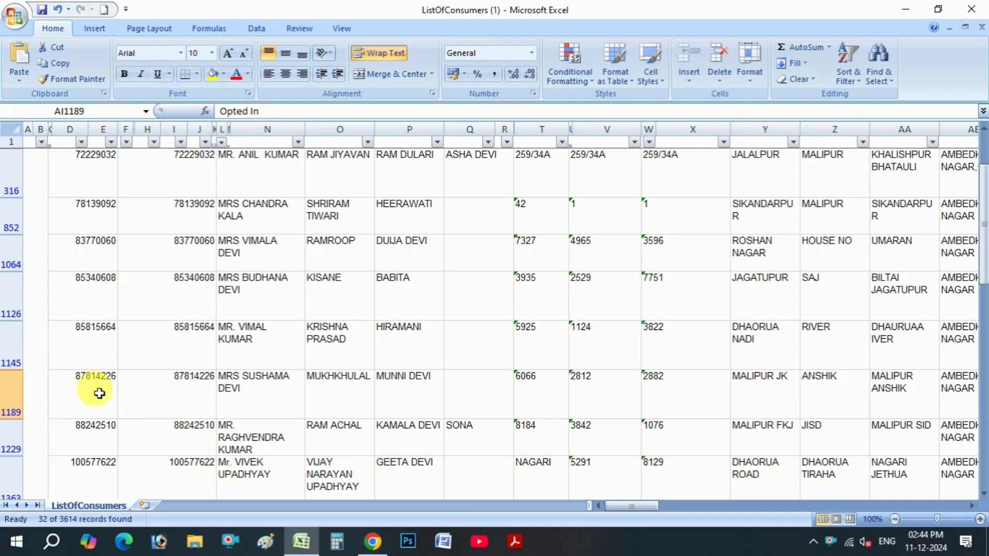
double_click(99, 393)
double_click(102, 390)
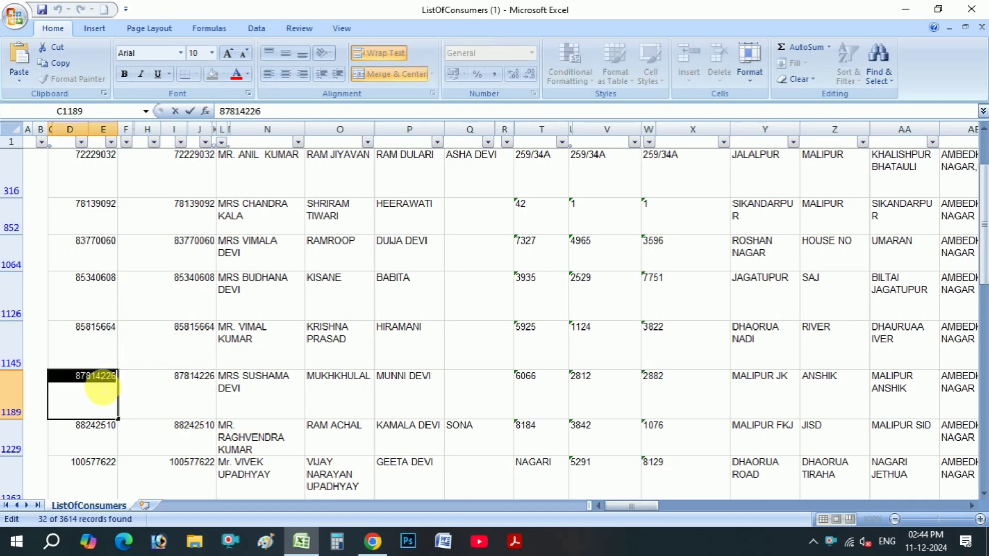
key(alt+Tab)
key(alt+Tab)
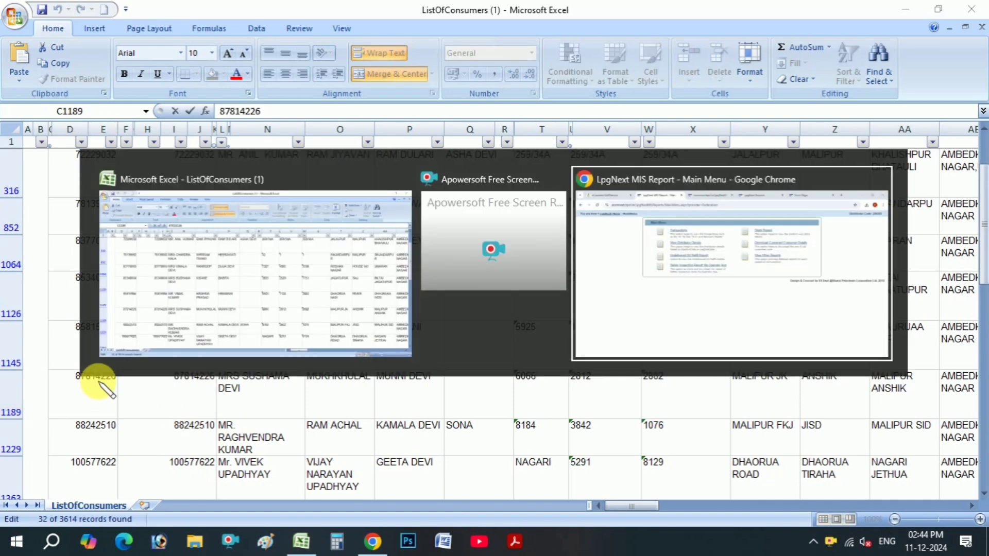